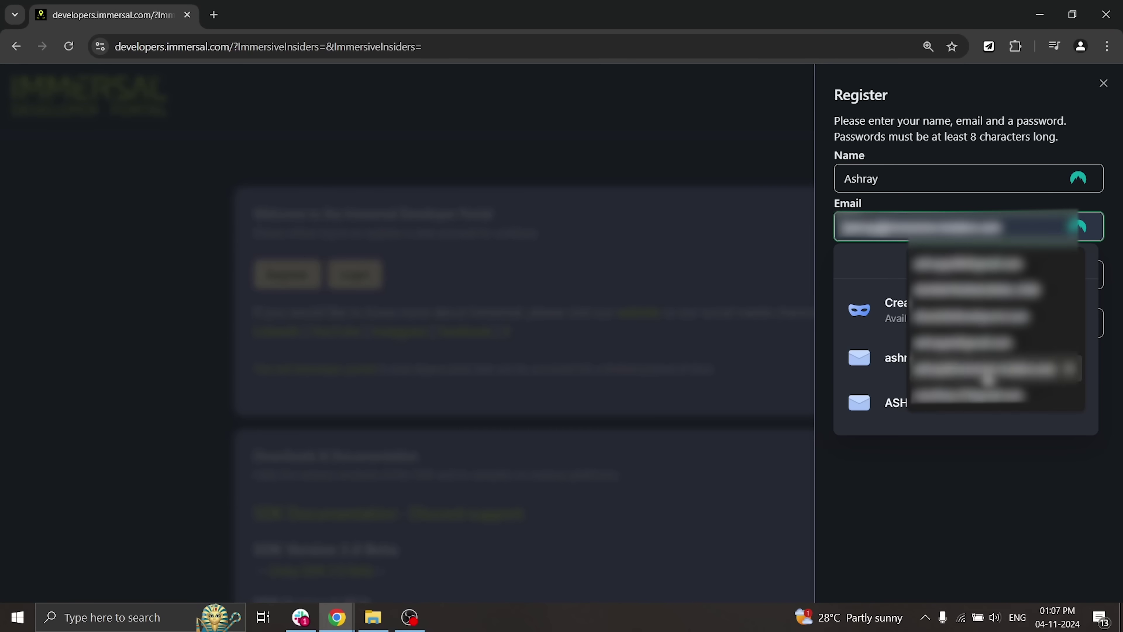
# Step: Fill in the account password in the last field of the developer portal's registration form
pyautogui.click(921, 326)
pyautogui.hotkey('ctrl', 'v')
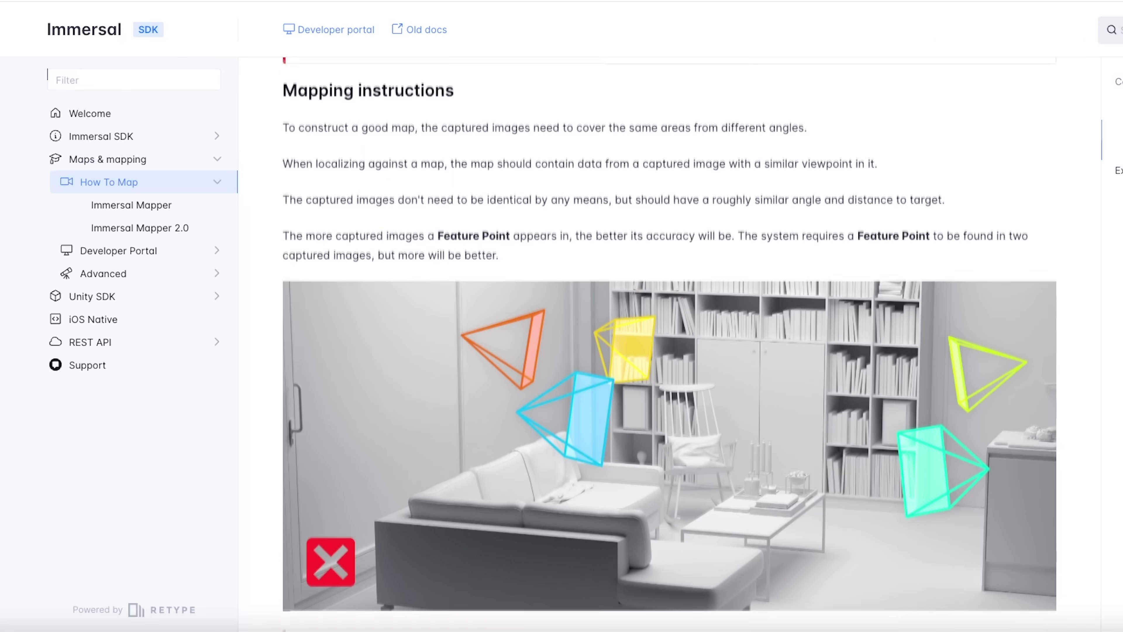
# Step: Read the Mapping instructions on the How To Map page, including the examples of incorrect image capture
pyautogui.scroll(-5, 671, 345)
pyautogui.scroll(-7, 671, 344)
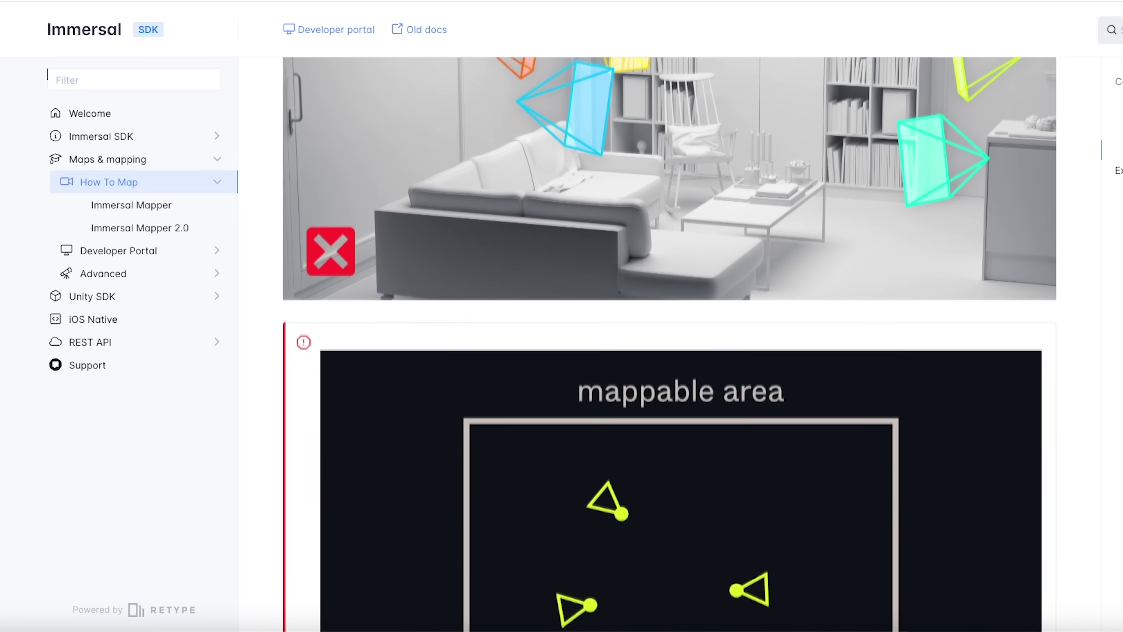
pyautogui.scroll(-7, 671, 344)
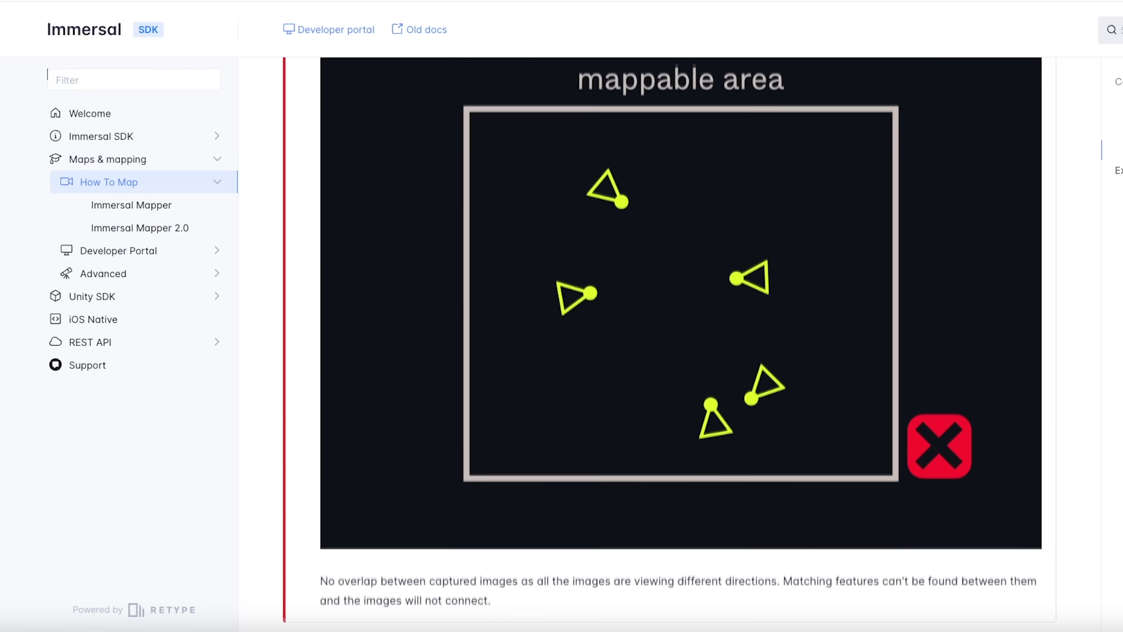
pyautogui.scroll(-7, 670, 344)
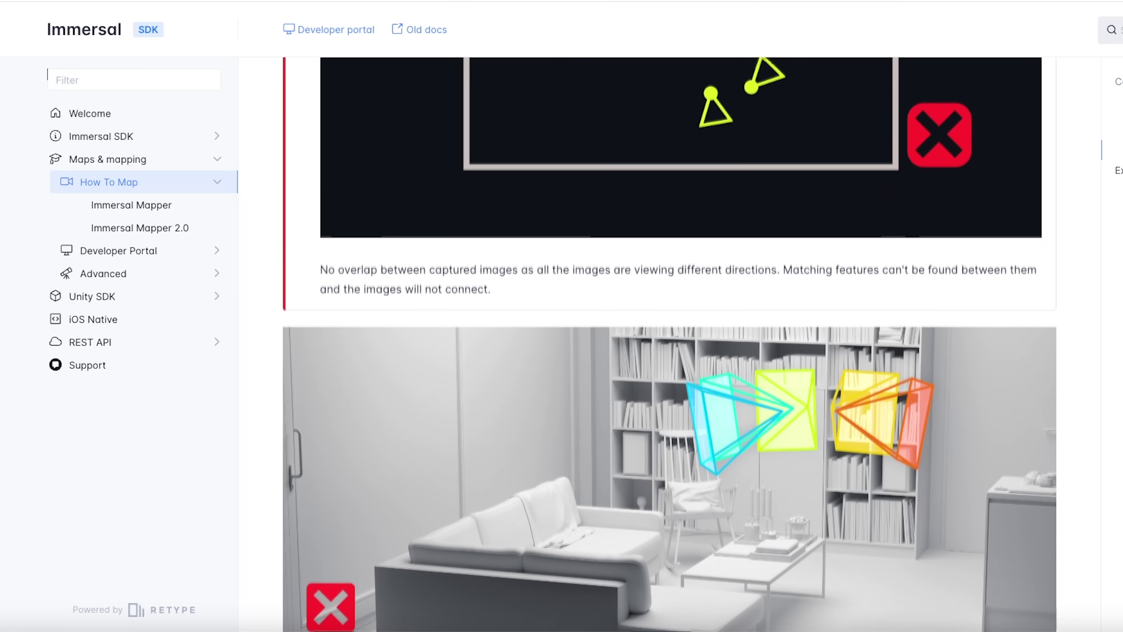
pyautogui.scroll(-7, 671, 344)
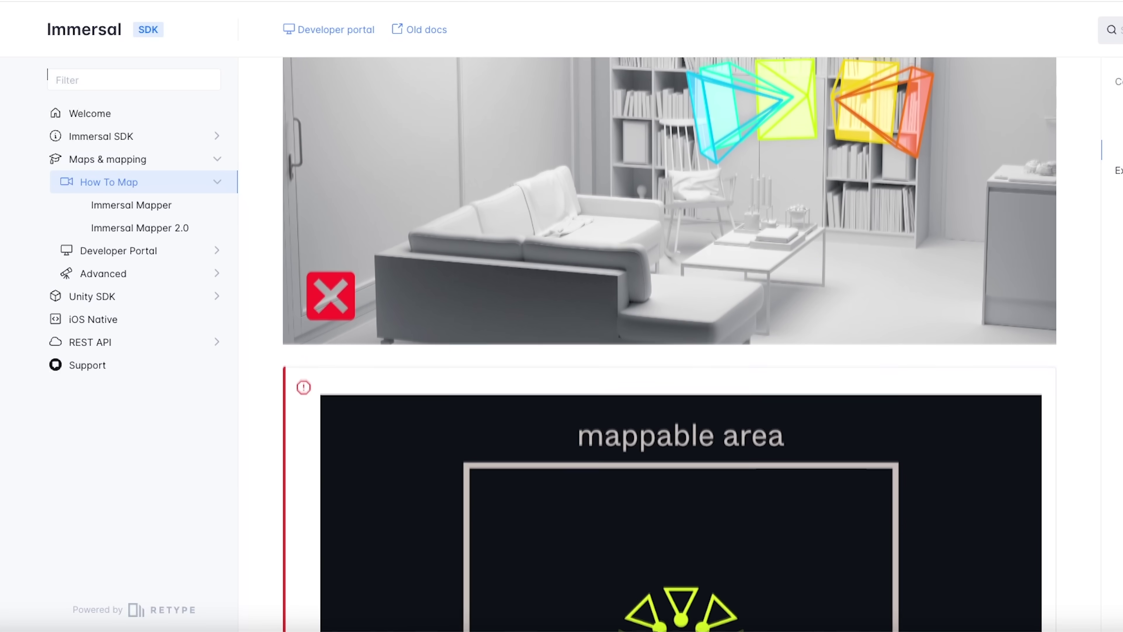
pyautogui.scroll(-7, 671, 344)
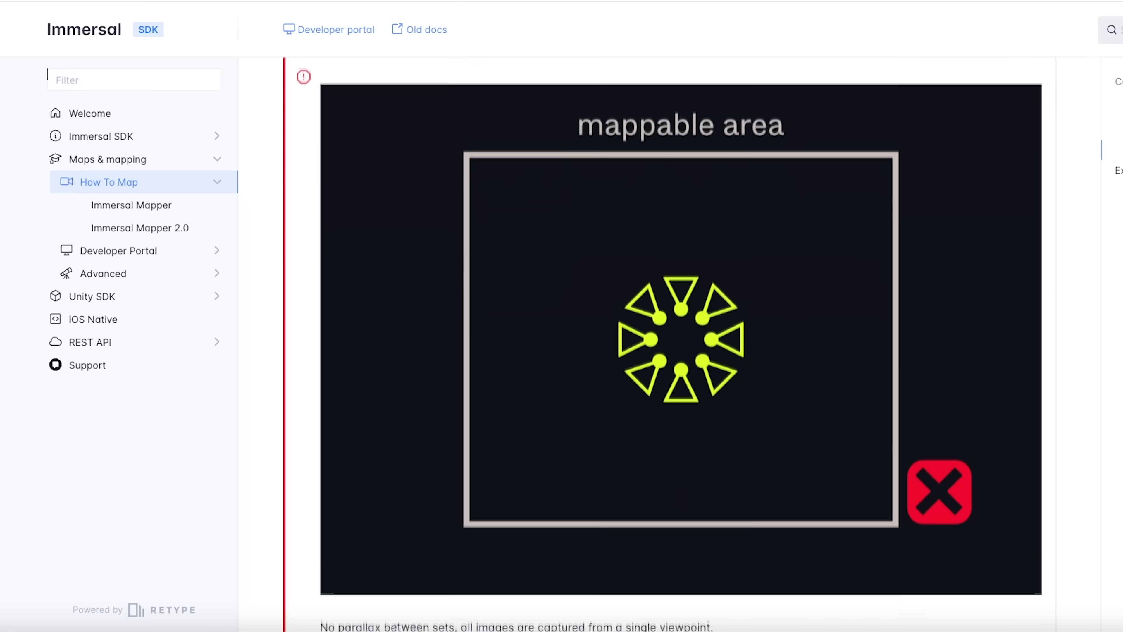
pyautogui.scroll(-2, 671, 344)
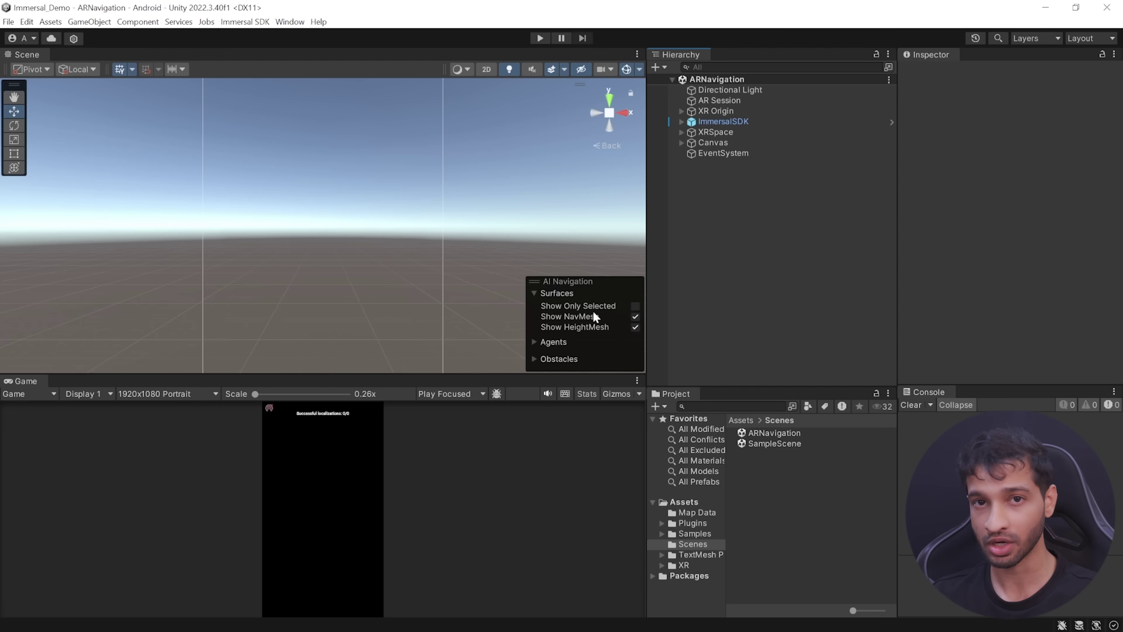
pyautogui.click(290, 21)
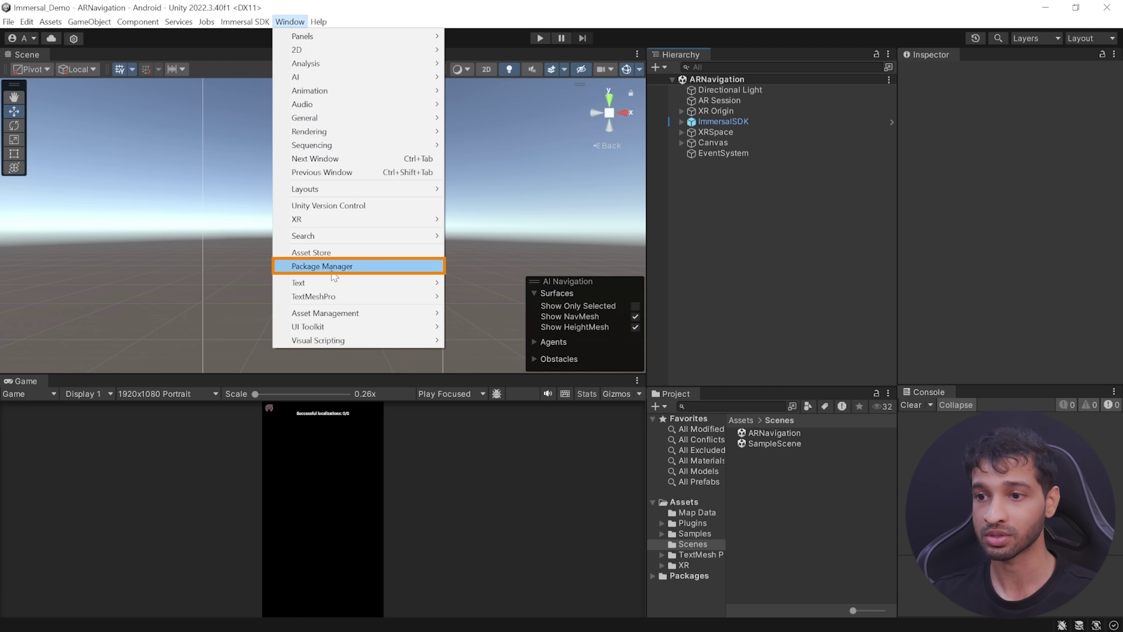
pyautogui.click(327, 260)
pyautogui.click(283, 107)
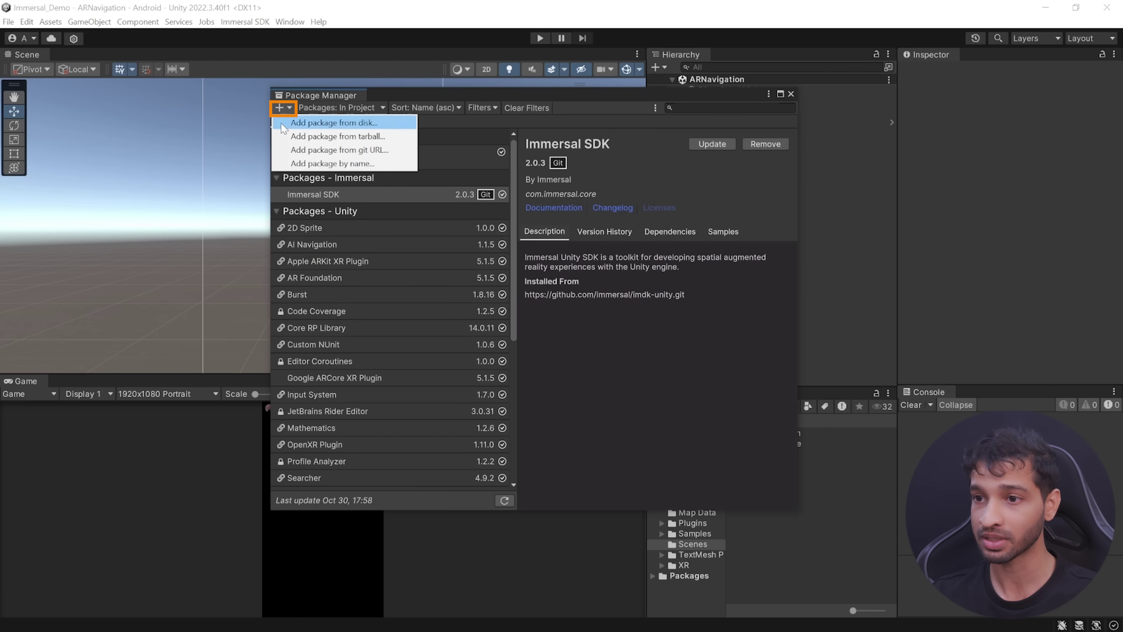
pyautogui.click(318, 150)
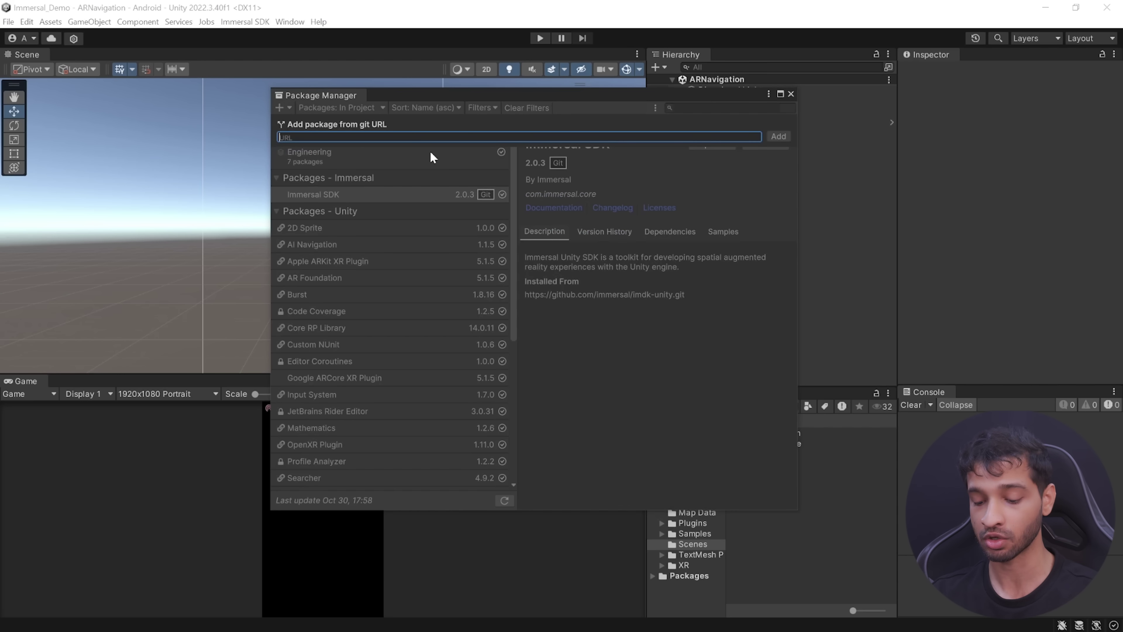
pyautogui.write('https://github.com/immersal/imdk-unity.git')
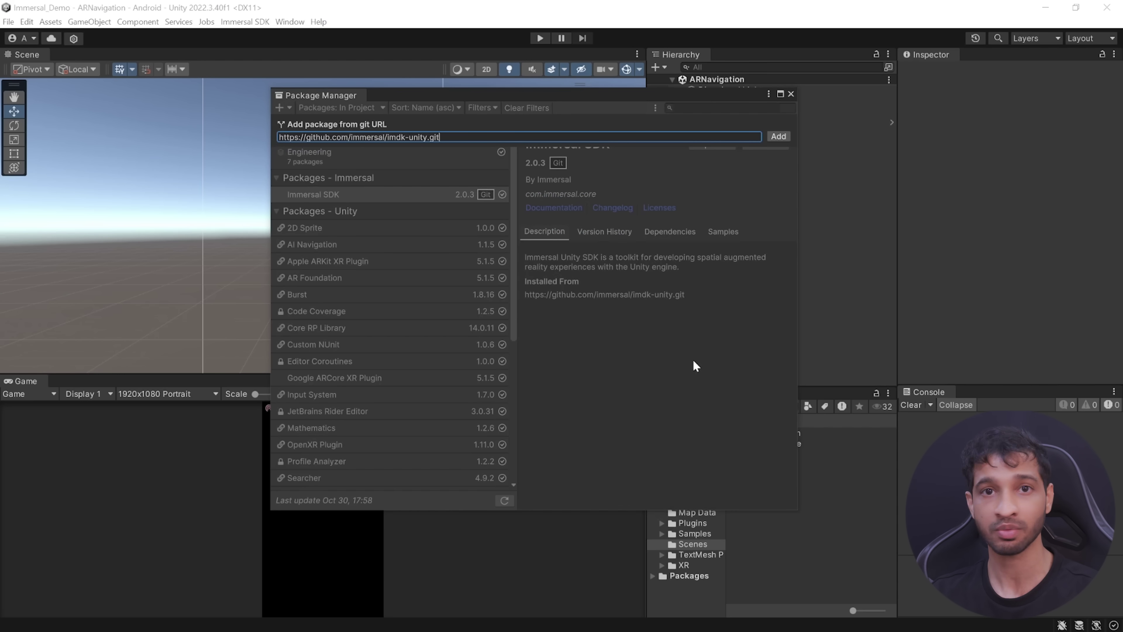
pyautogui.click(774, 360)
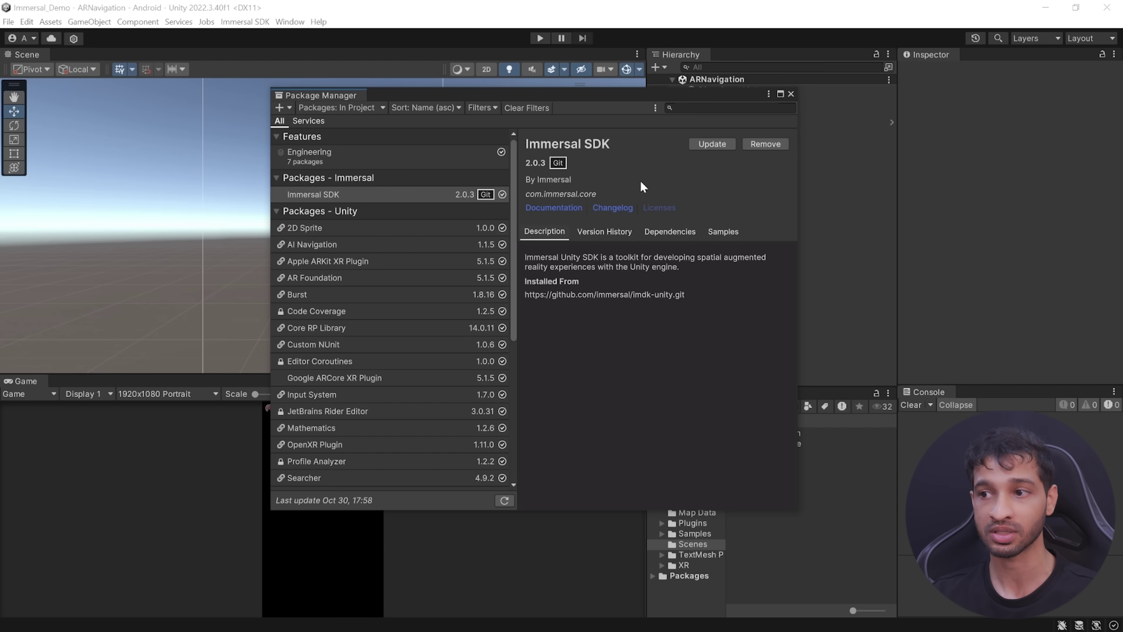
pyautogui.click(791, 94)
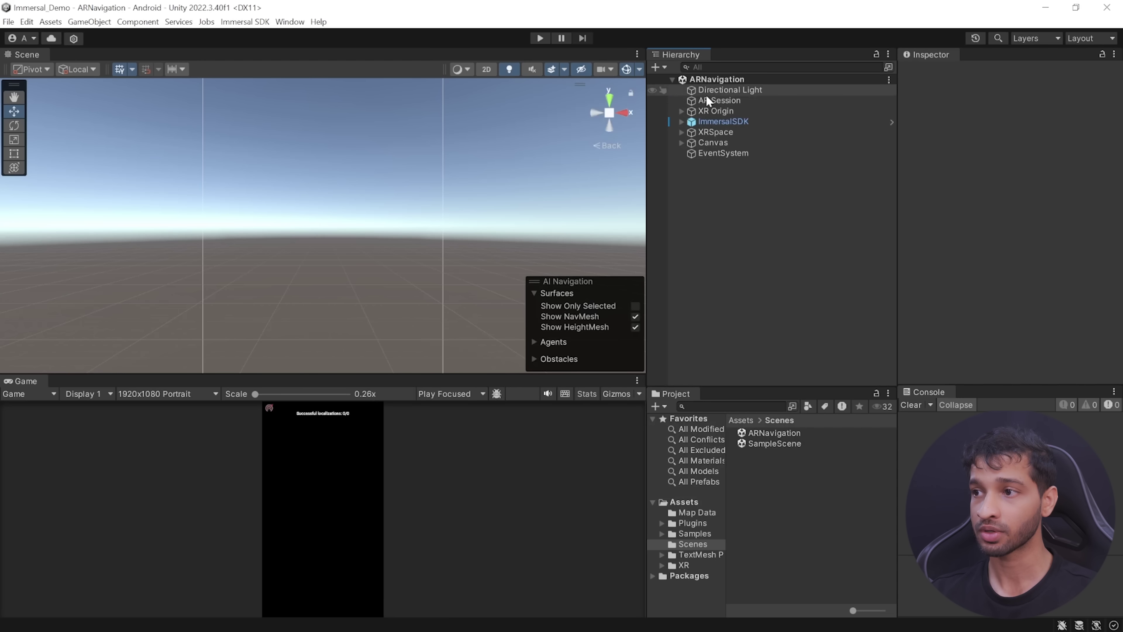
# Step: Inspect the AR Session, XR Origin and ImmersalSDK objects in the ARNavigation scene
pyautogui.click(727, 102)
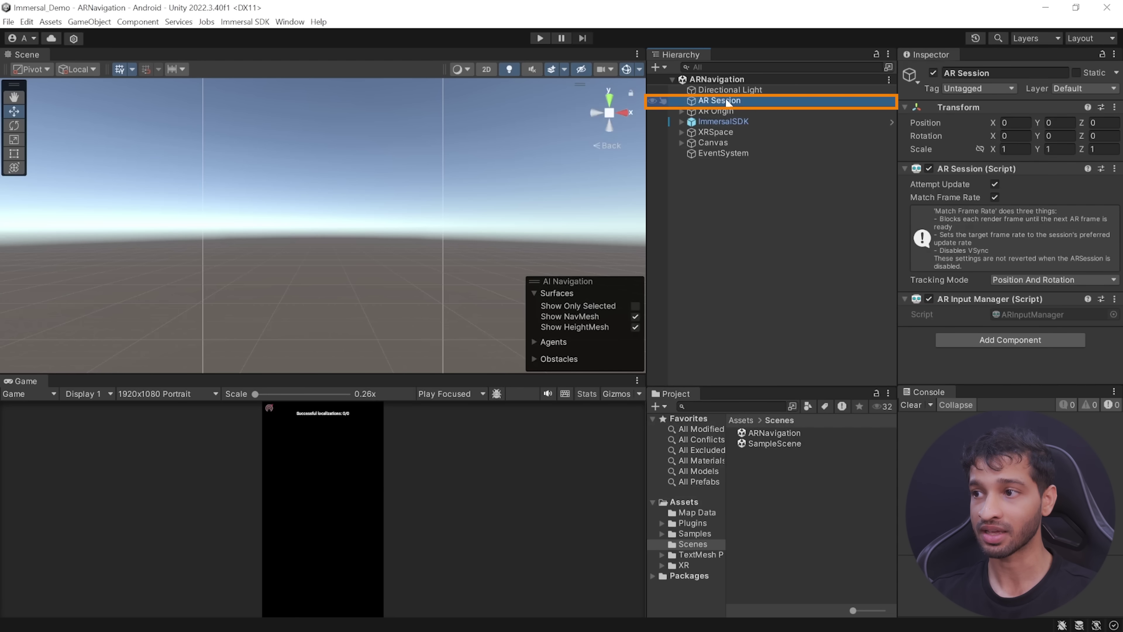
pyautogui.click(712, 110)
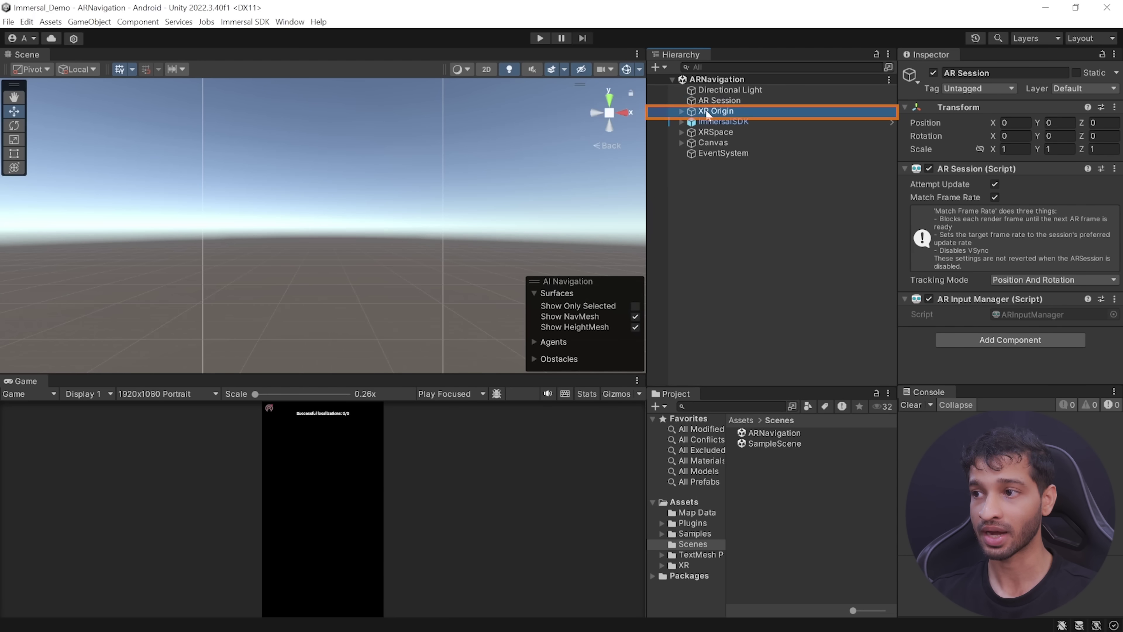
pyautogui.click(734, 122)
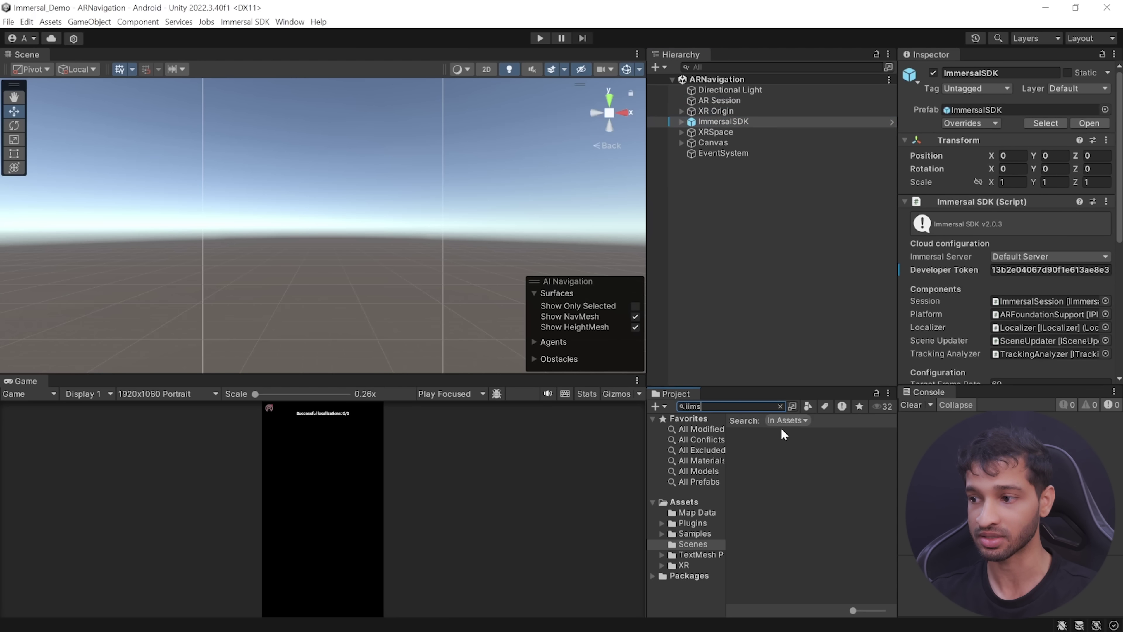
# Step: Search the project for "immer" with the search scope set to All
pyautogui.click(786, 420)
pyautogui.click(783, 433)
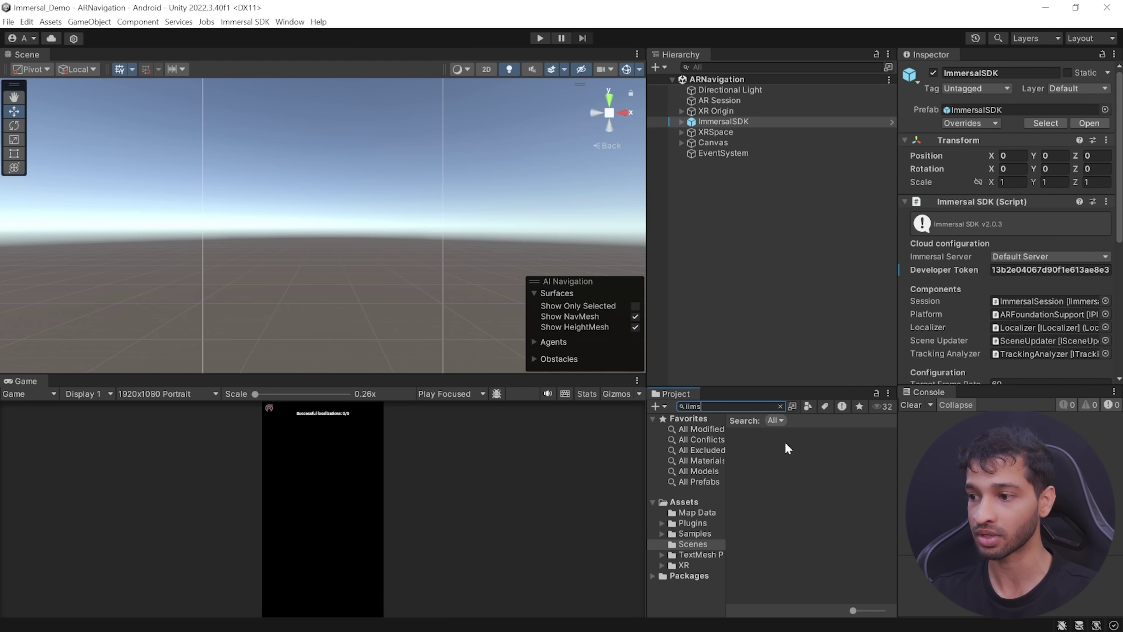
pyautogui.write('er')
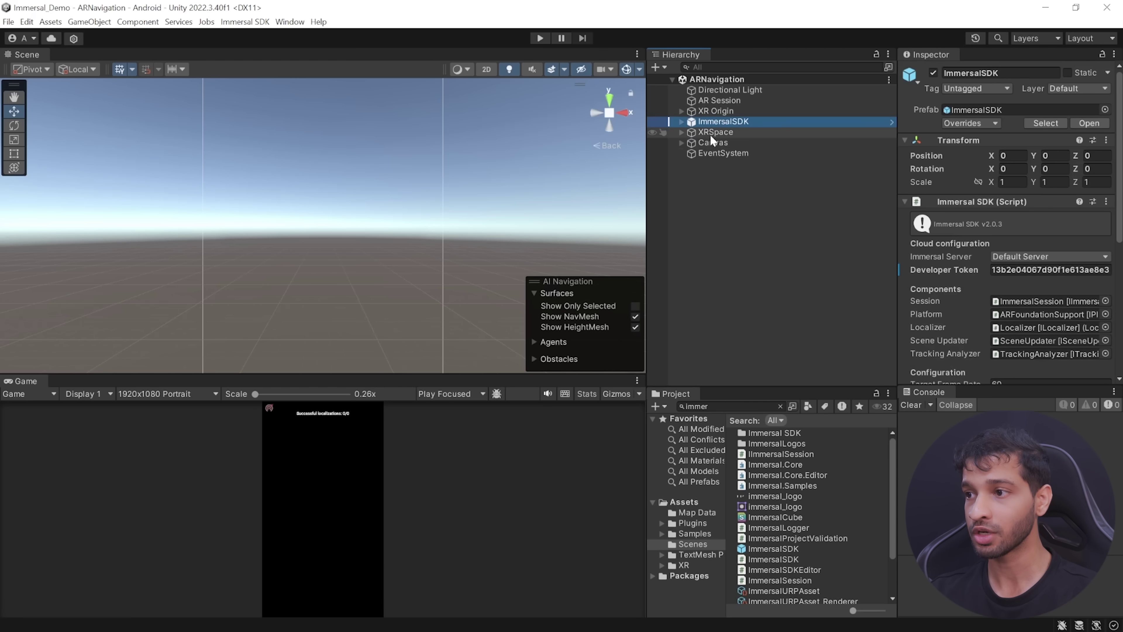
# Step: Examine the XRSpace object and the settings of its PoseFilter and PoseSmoother children
pyautogui.click(719, 133)
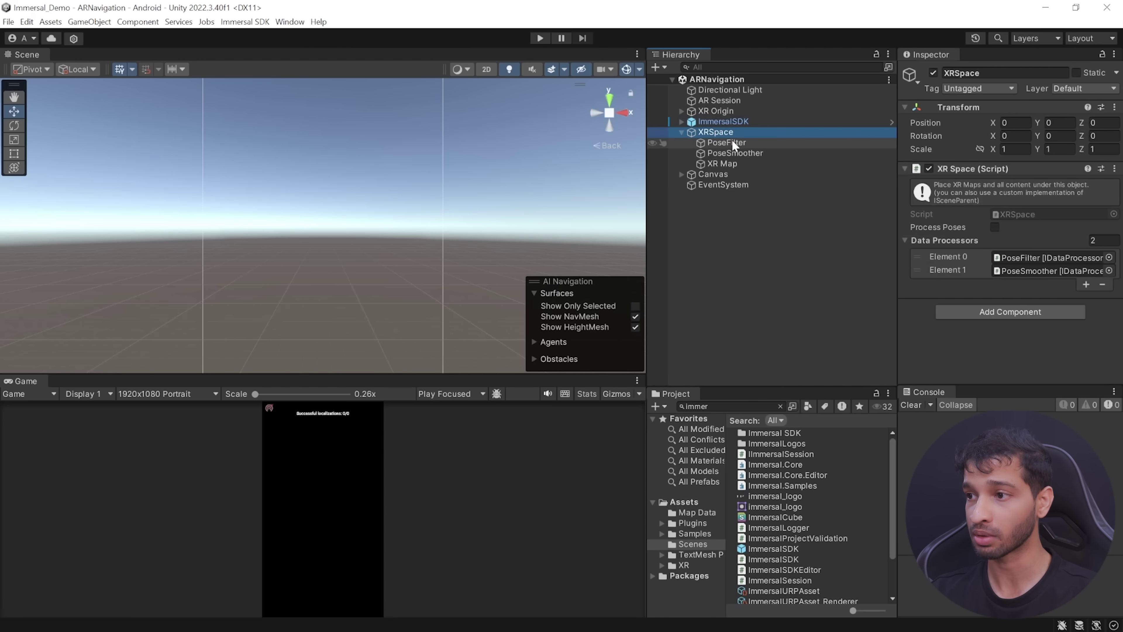
pyautogui.click(726, 142)
pyautogui.click(734, 153)
pyautogui.click(726, 142)
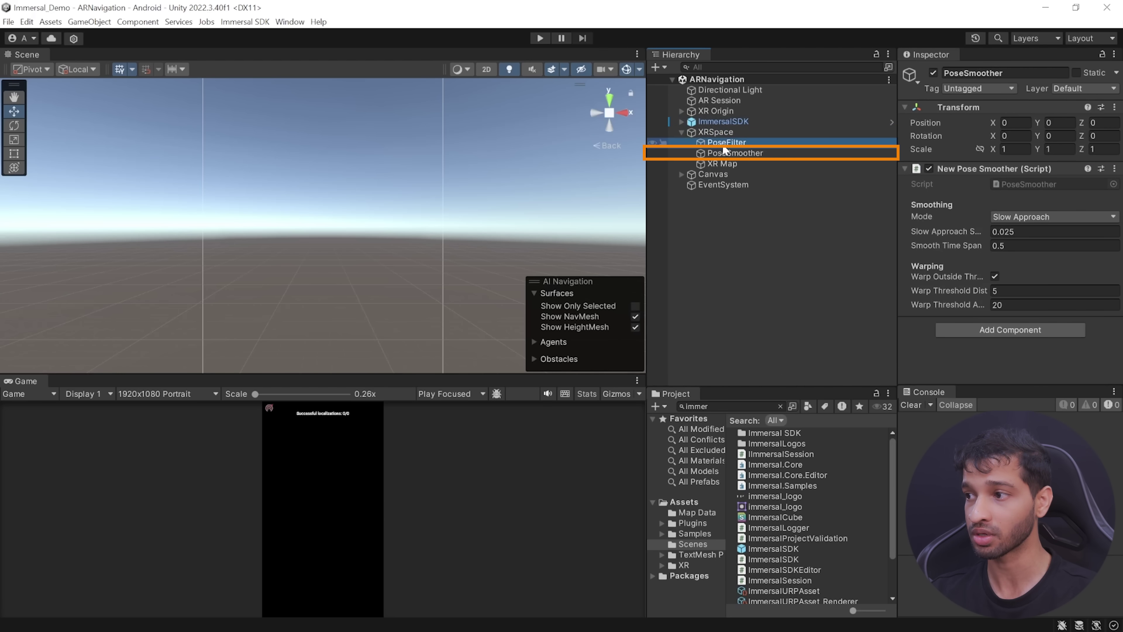
pyautogui.press('Down')
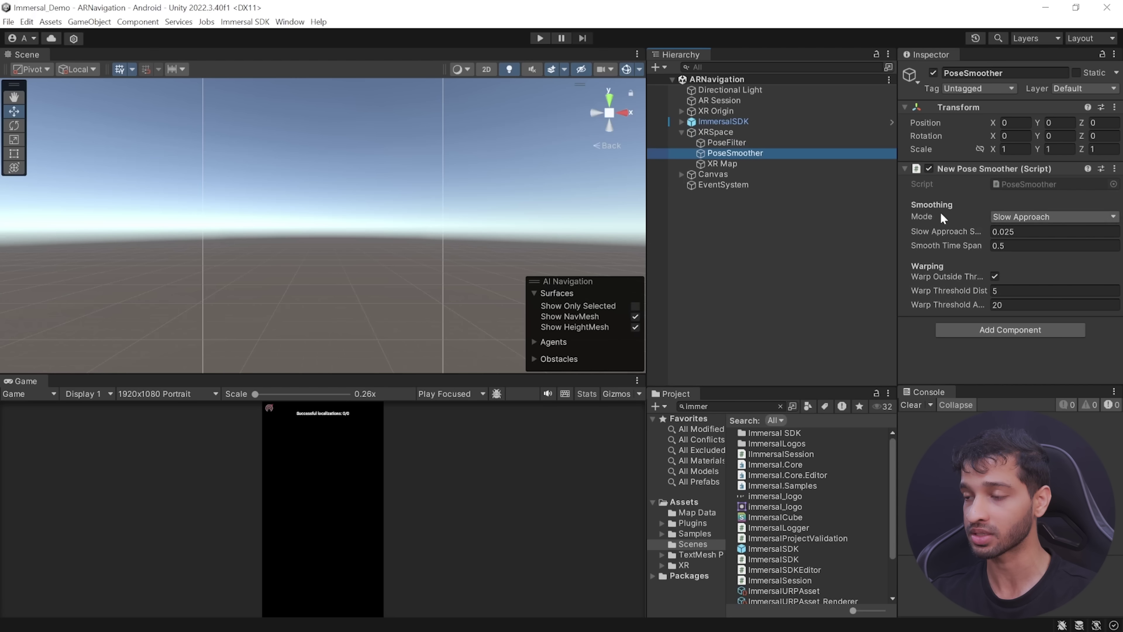
# Step: Select the XR Map object under XRSpace and open the Immersal SDK login
pyautogui.click(721, 164)
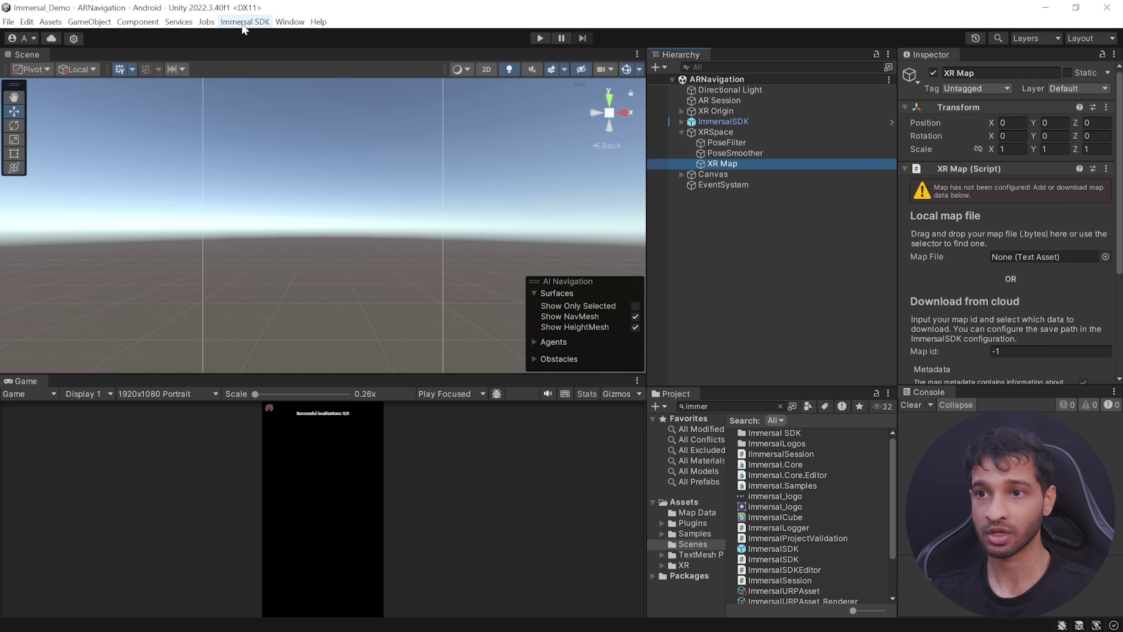
pyautogui.click(245, 22)
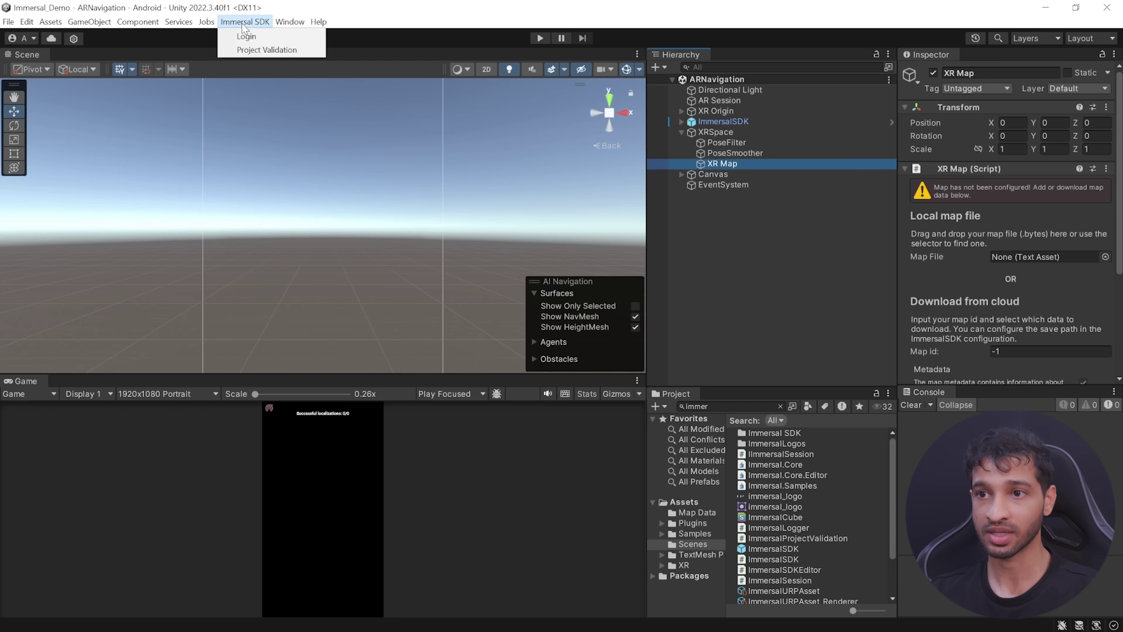
pyautogui.click(255, 37)
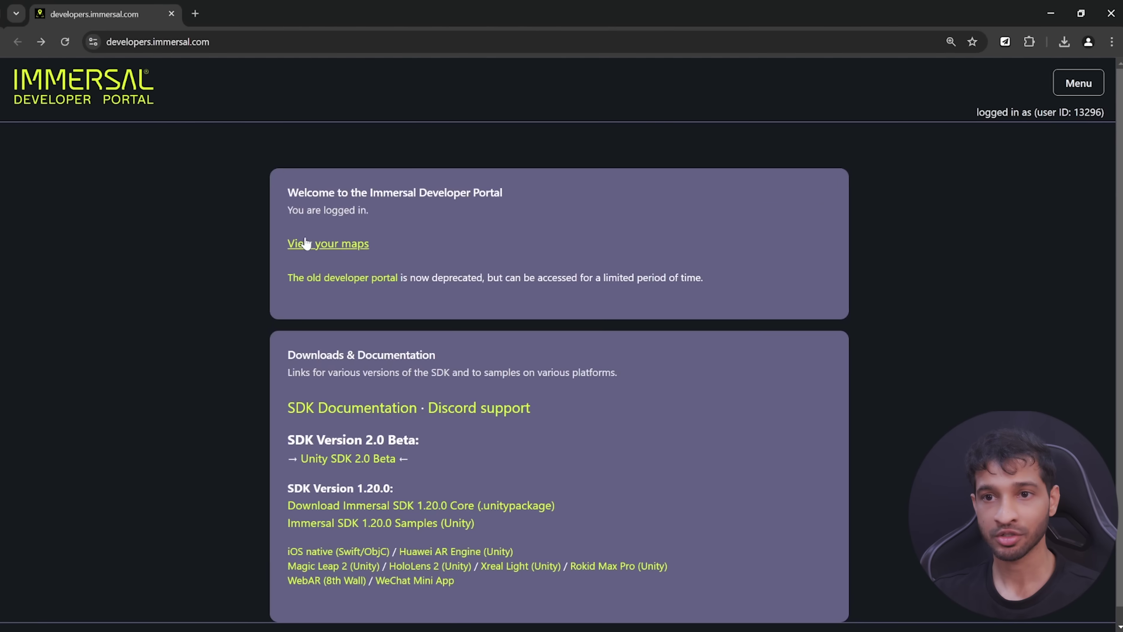
# Step: Look up the Dining map's ID among the Immersal Developer Portal maps and set the Unity XR Map's map id to 112245
pyautogui.click(334, 244)
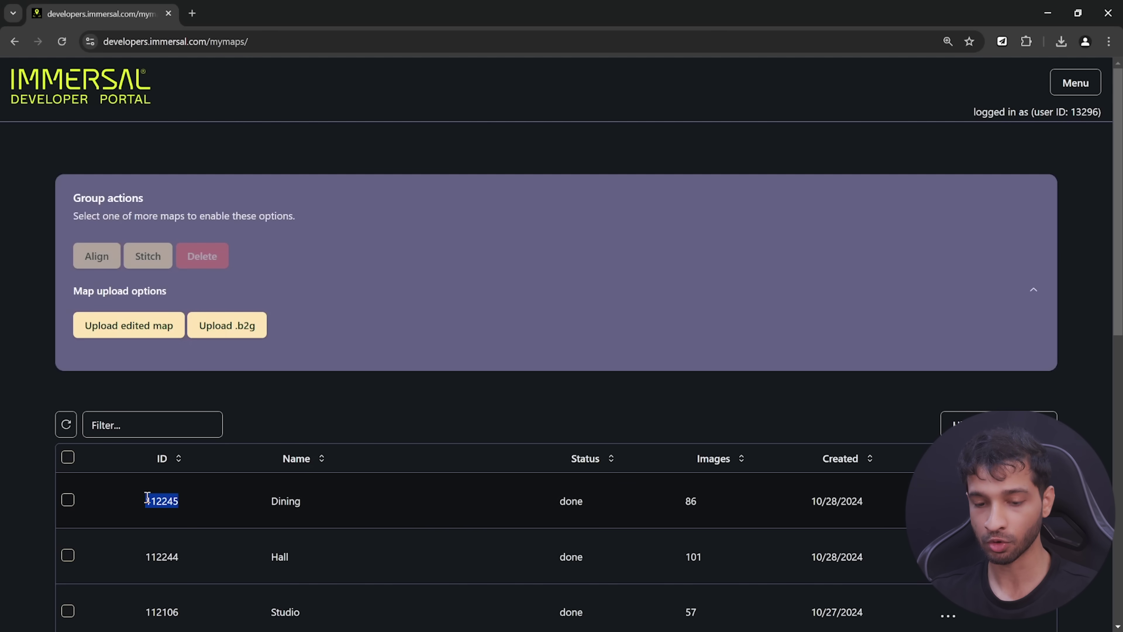
pyautogui.hotkey('alt', 'Tab')
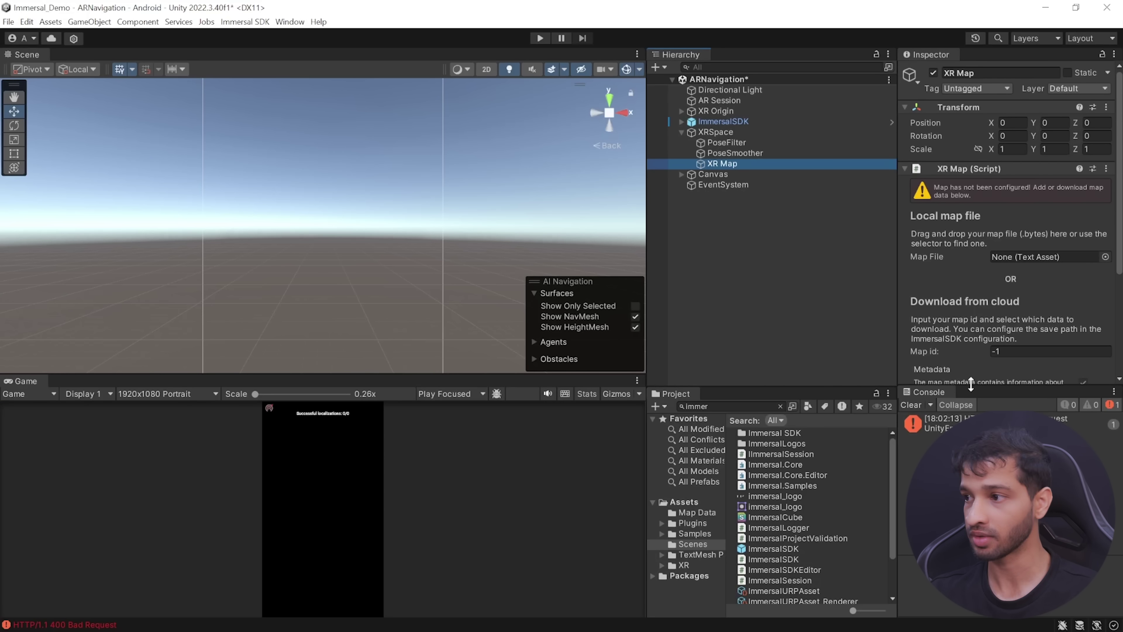
pyautogui.scroll(-3, 958, 206)
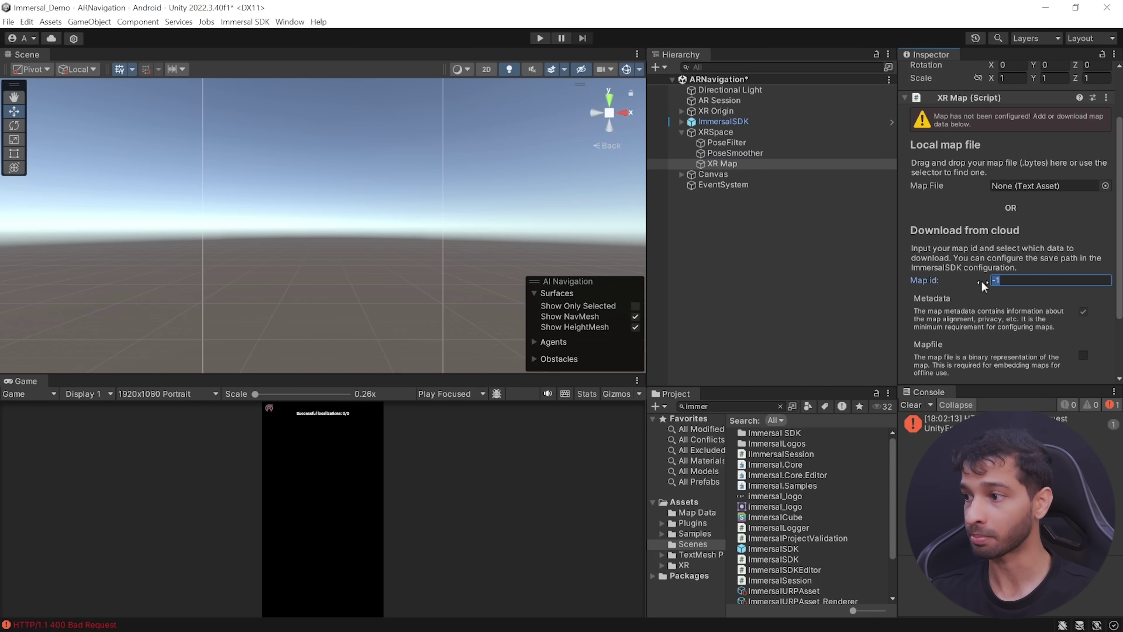
pyautogui.scroll(-3, 1016, 279)
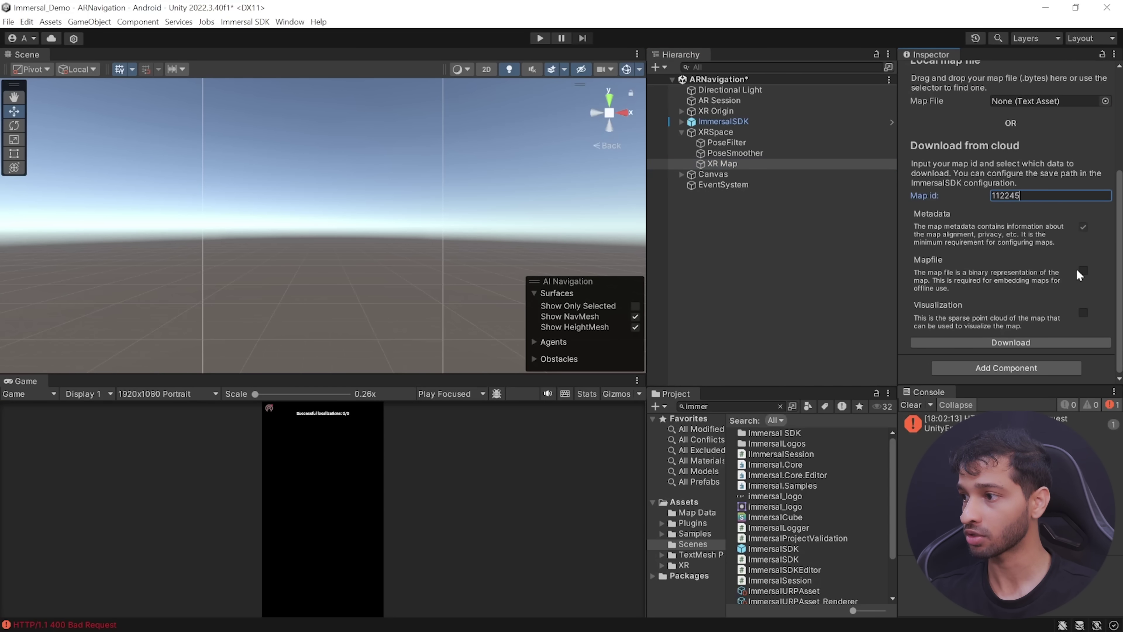
pyautogui.write('112245')
pyautogui.press('Return')
# Step: Include the Mapfile and Visualization data and download the Dining map from the cloud
pyautogui.click(1082, 270)
pyautogui.click(1083, 312)
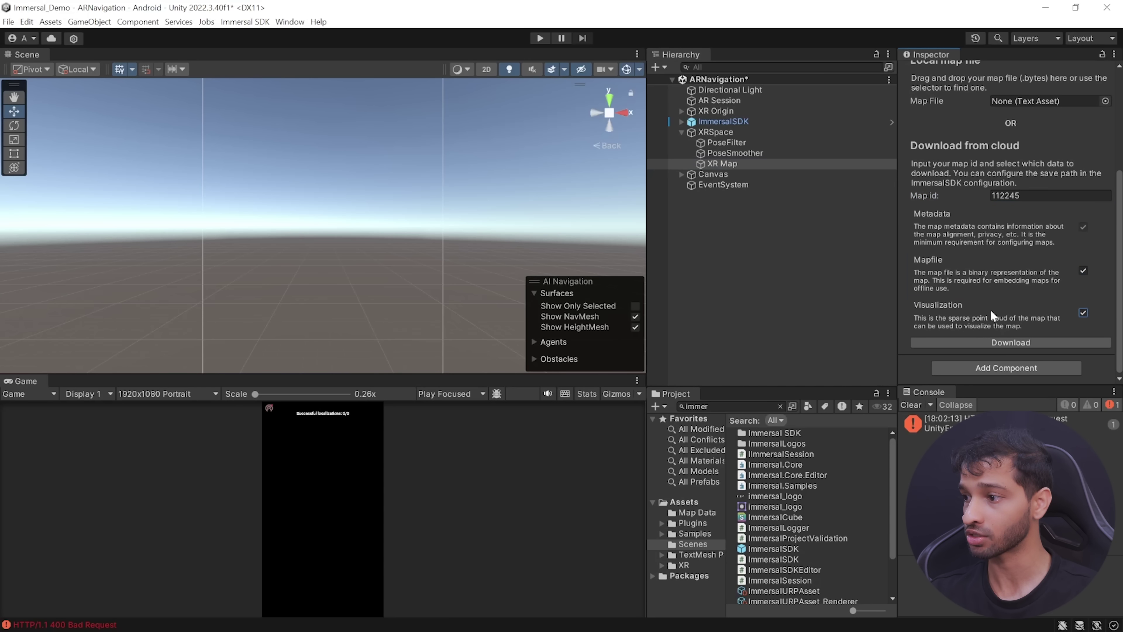
pyautogui.click(1061, 344)
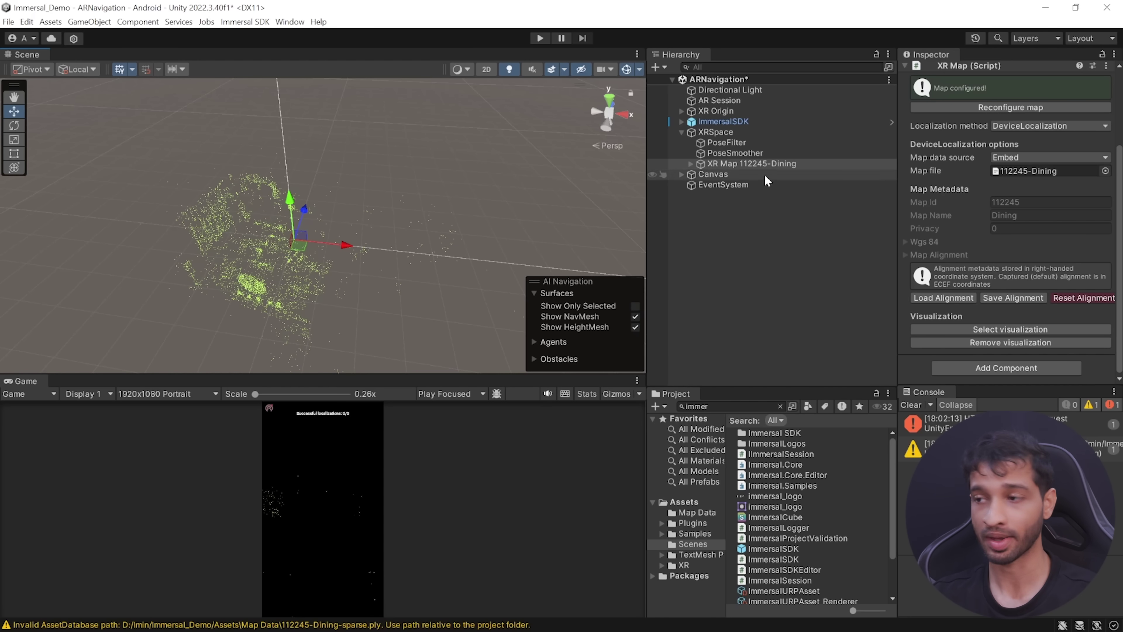
# Step: Duplicate the XR Map 112245-Dining object and check the Hall map's ID in the developer portal
pyautogui.click(732, 163)
pyautogui.hotkey('ctrl', 'd')
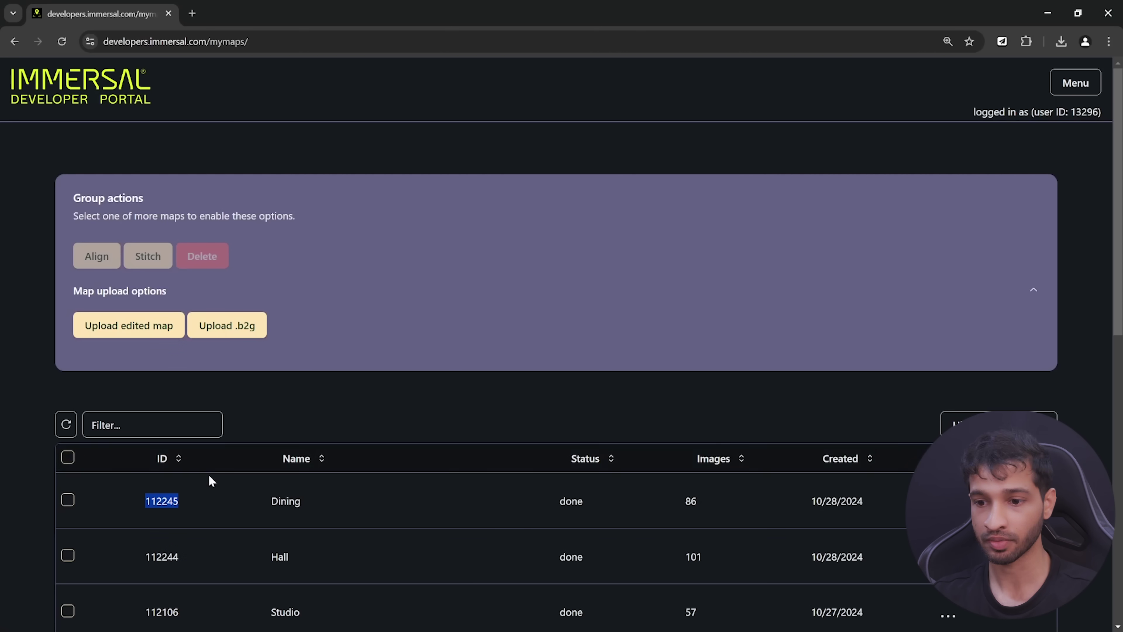
pyautogui.click(1048, 14)
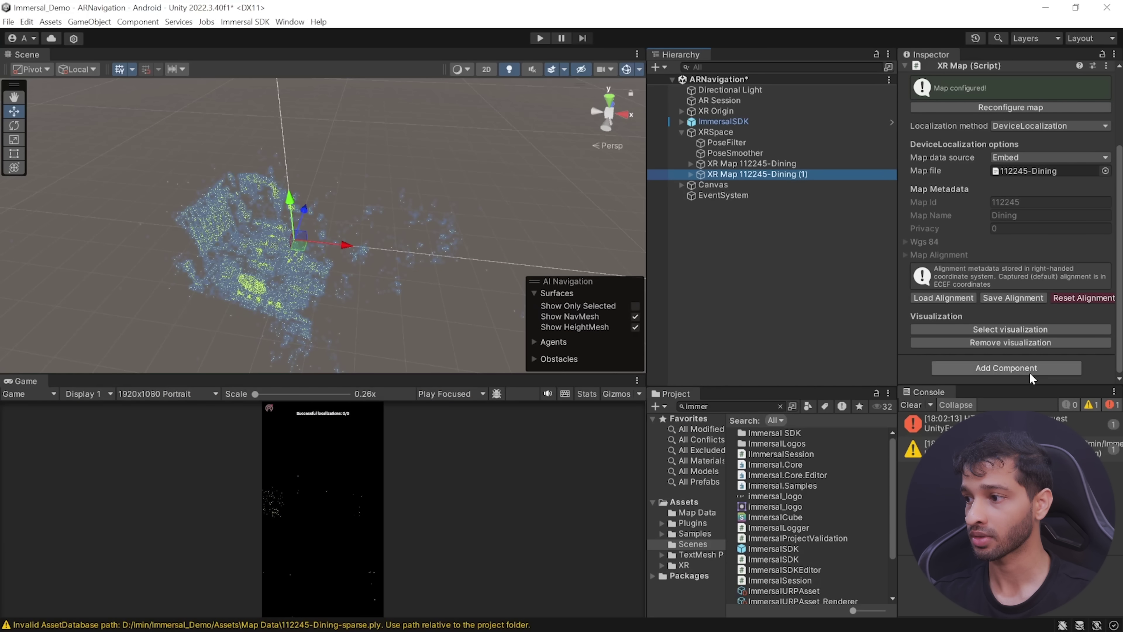
# Step: Reconfigure the duplicated XR Map with map id 112244, including Mapfile and Visualization, and download it
pyautogui.click(991, 108)
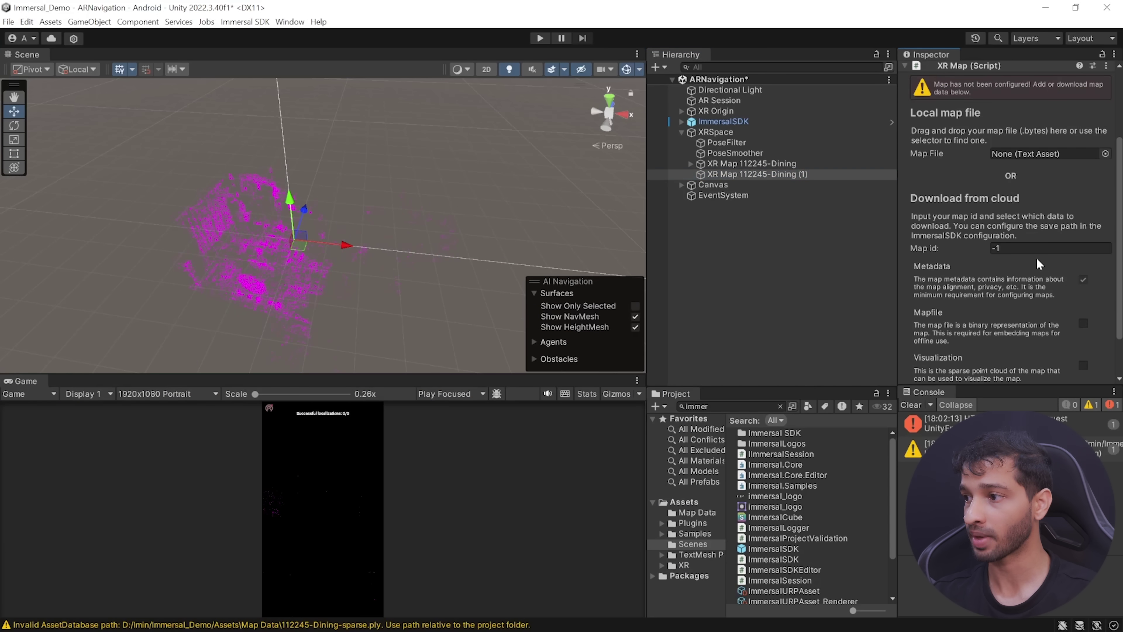
pyautogui.write('112244')
pyautogui.click(1083, 324)
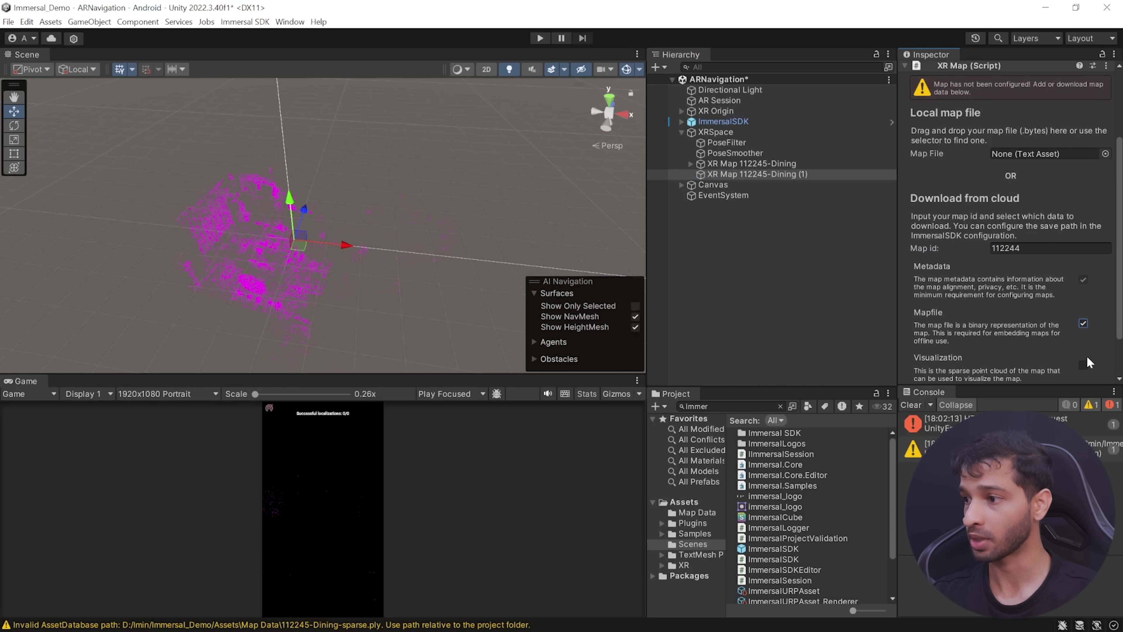
pyautogui.click(1083, 365)
pyautogui.scroll(-3, 1083, 362)
pyautogui.click(1013, 343)
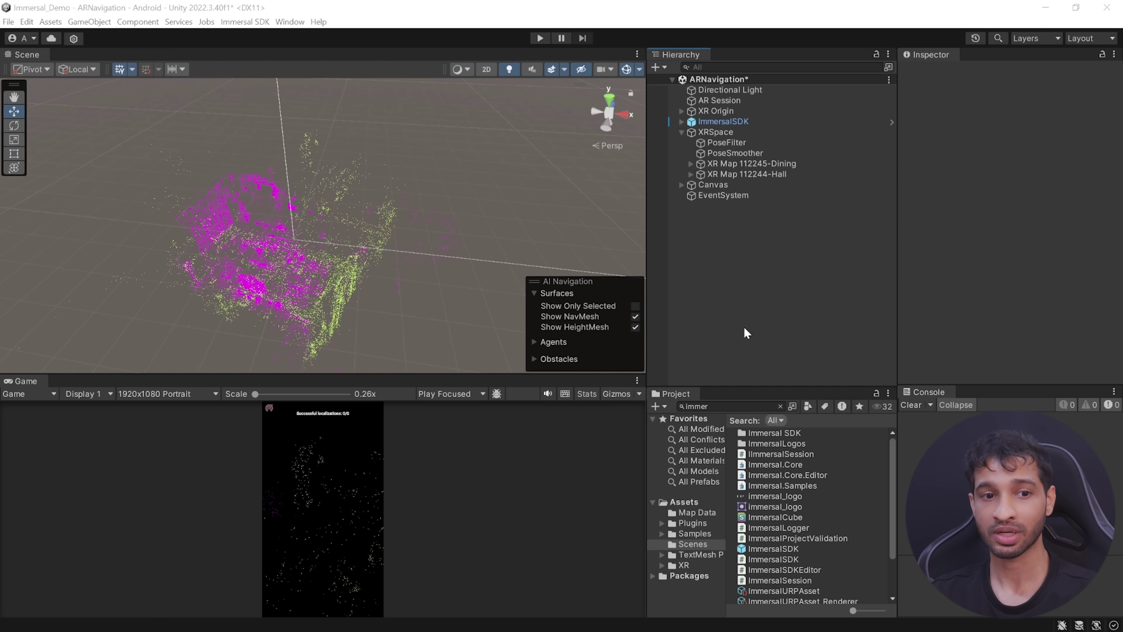
# Step: Switch to the Immersal Developer Portal and download the Dining map's GLB model
pyautogui.hotkey('alt', 'Tab')
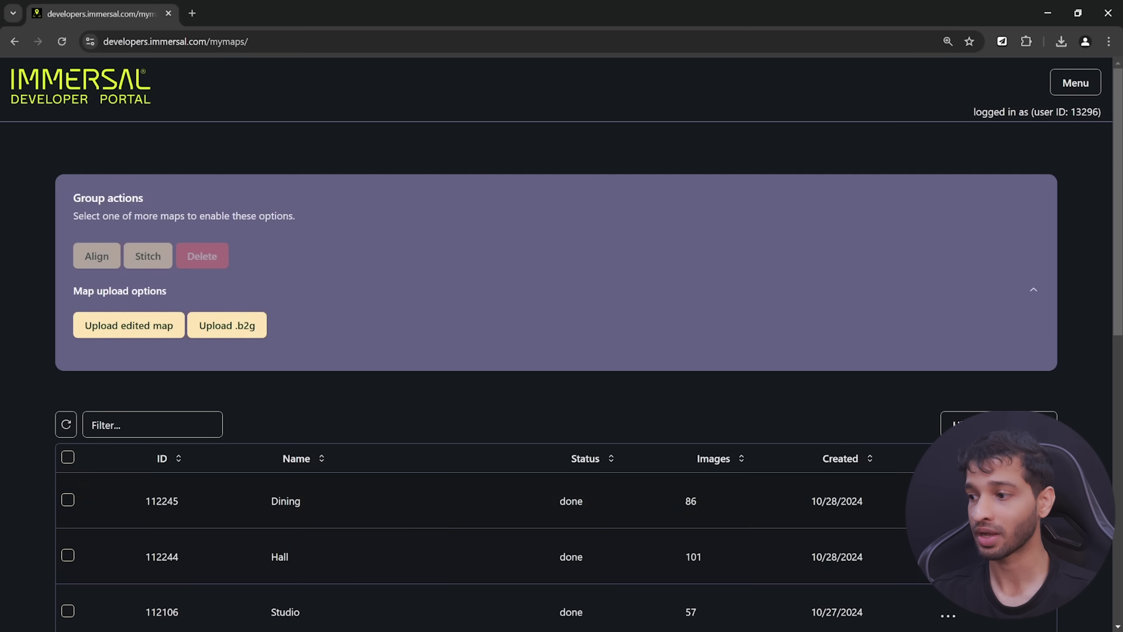
pyautogui.click(947, 500)
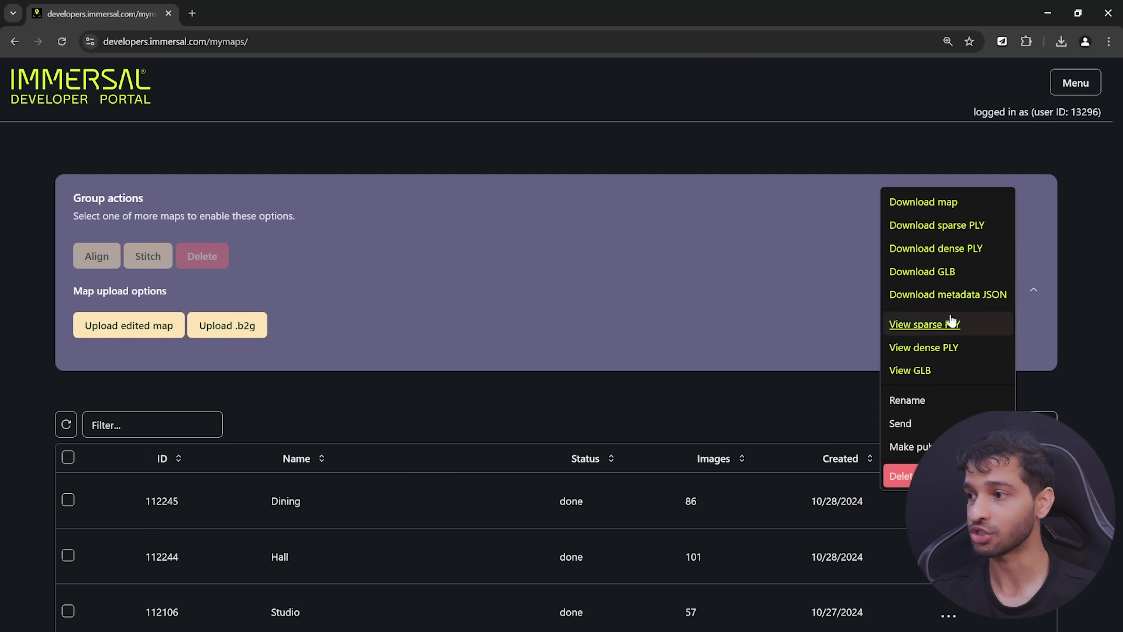
pyautogui.click(921, 271)
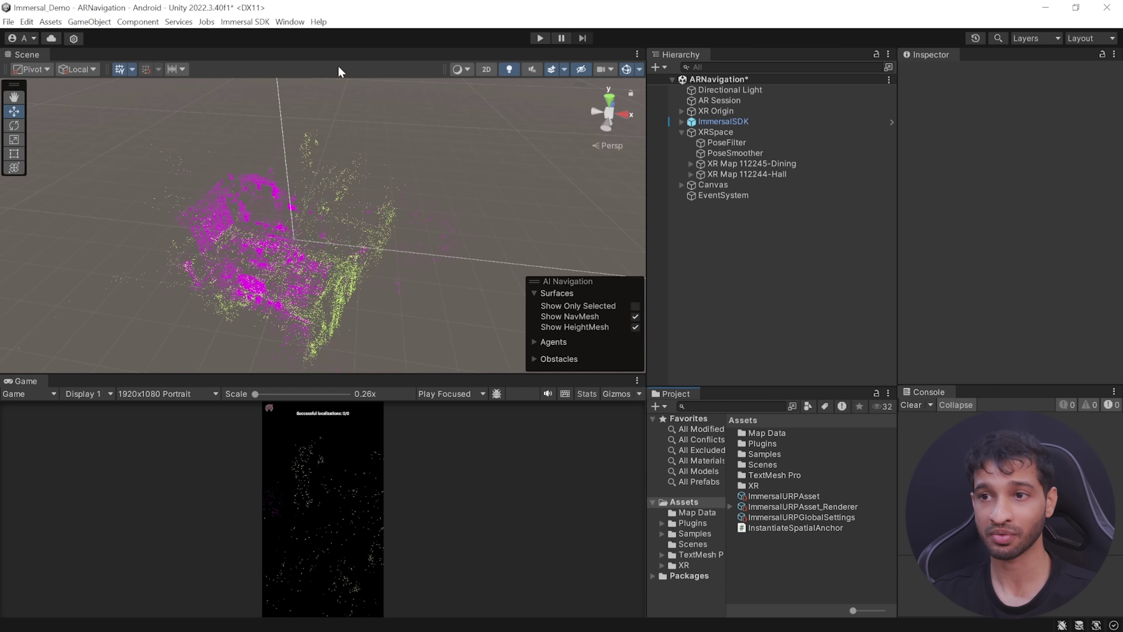
# Step: Switch back to Unity and add the package com.unity.cloud.gltfast by name in the Package Manager
pyautogui.click(289, 22)
pyautogui.click(351, 264)
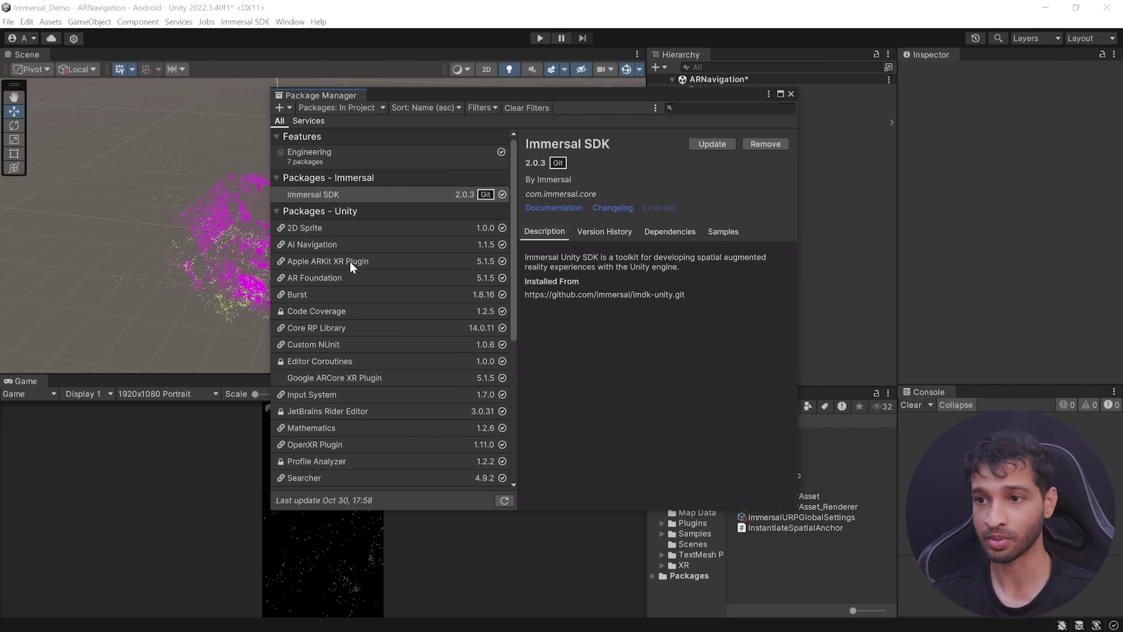
pyautogui.click(282, 107)
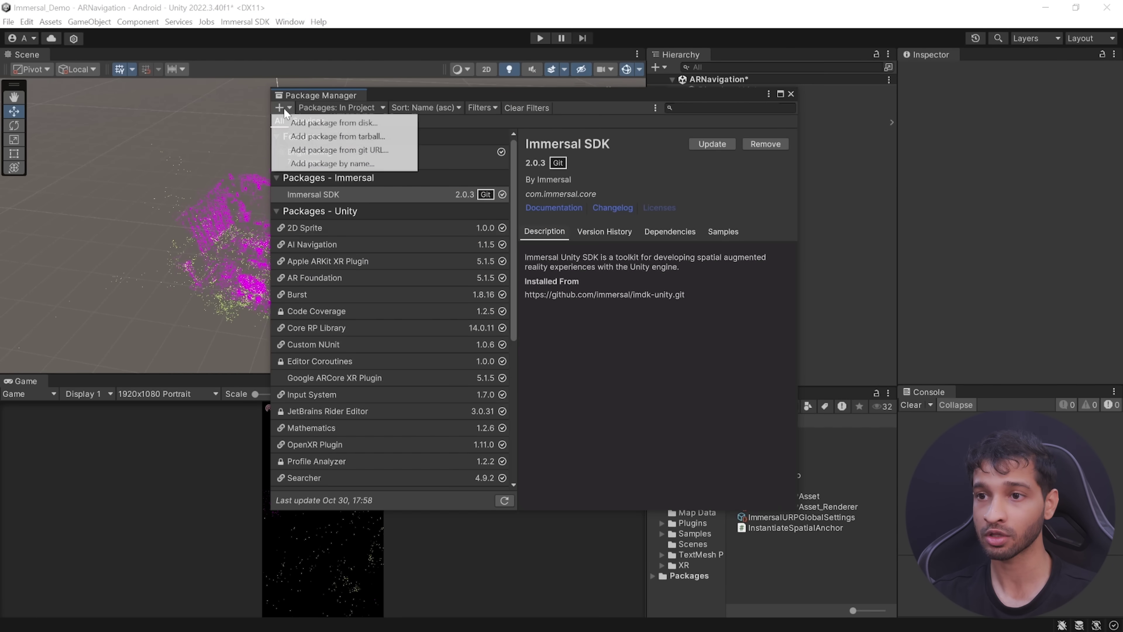
pyautogui.click(291, 165)
pyautogui.write('com.unity.cloud.gltfast')
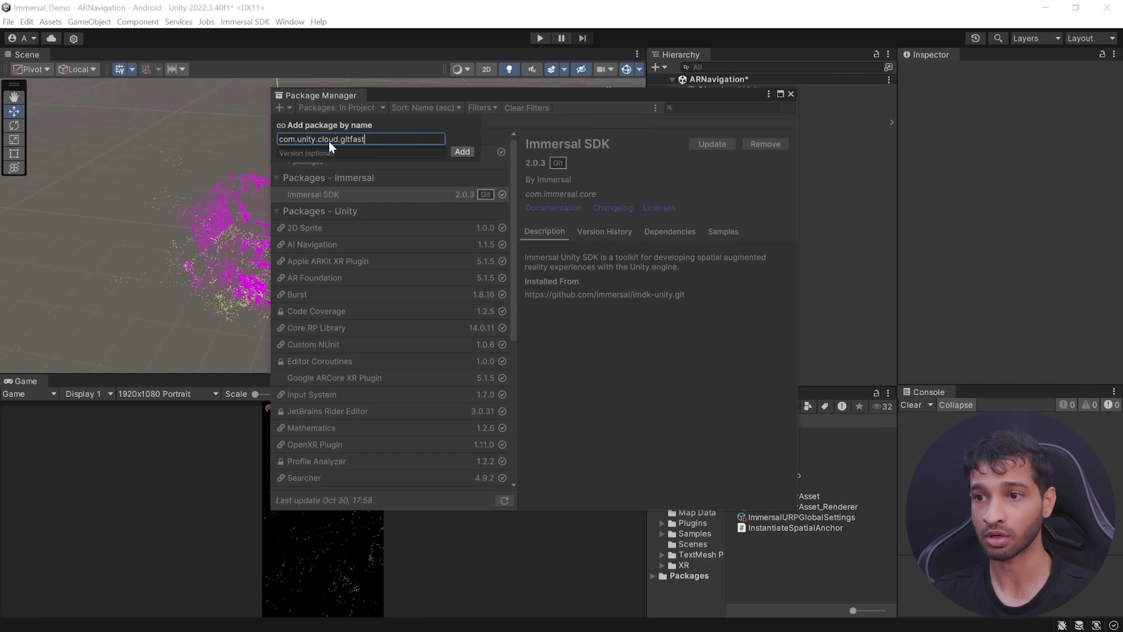
pyautogui.click(465, 153)
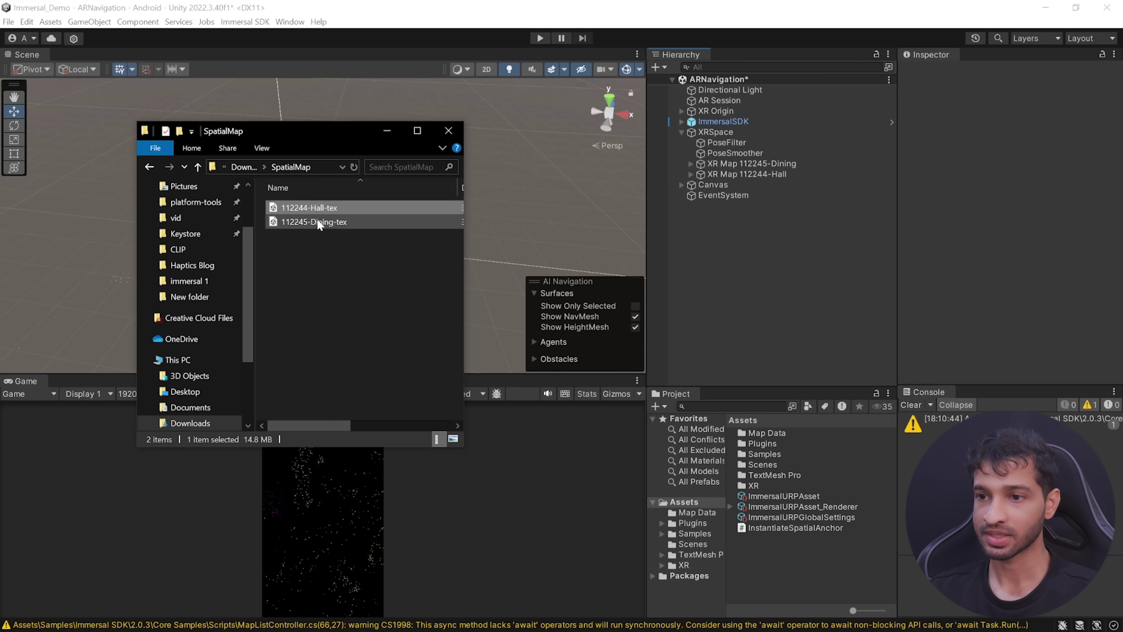
# Step: Import the 112244-Hall-tex and 112245-Dining-tex models into the project's Assets and place both under XRSpace
pyautogui.hotkey('ctrl', 'a')
pyautogui.moveTo(313, 208); pyautogui.dragTo(794, 570)
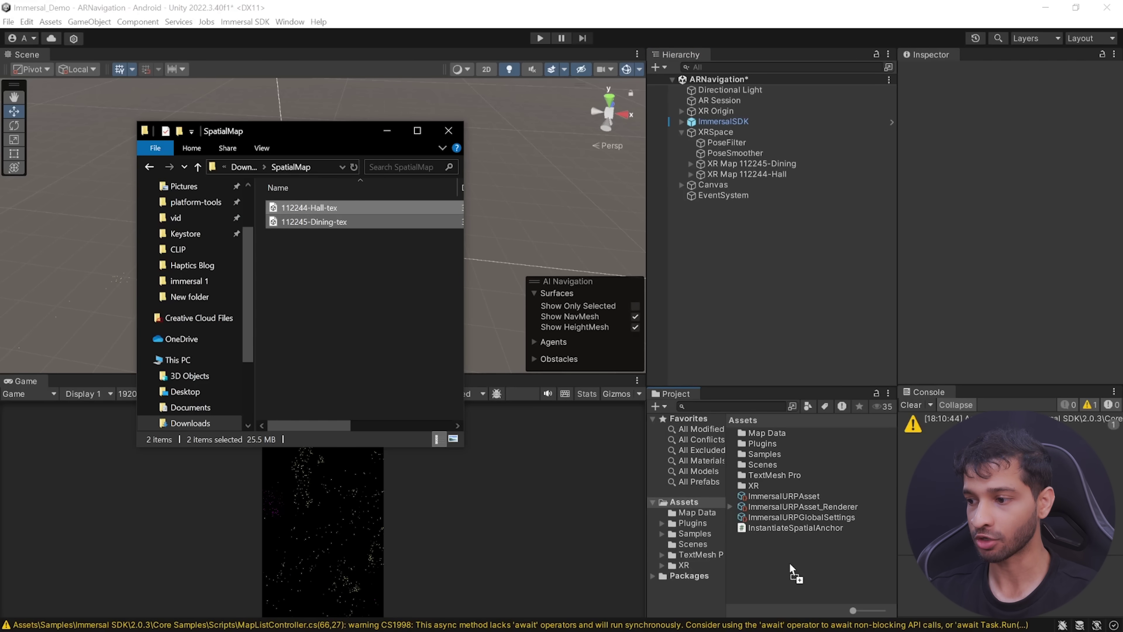
pyautogui.moveTo(779, 500); pyautogui.dragTo(724, 131)
# Step: Deactivate both XR Map objects and align the 112245-Dining-tex mesh with the Hall mesh, at about X -3.82, Z 1.01, rotated about -79.4° around Y
pyautogui.click(770, 164)
pyautogui.keyDown('shift'); pyautogui.click(782, 173); pyautogui.keyUp('shift')
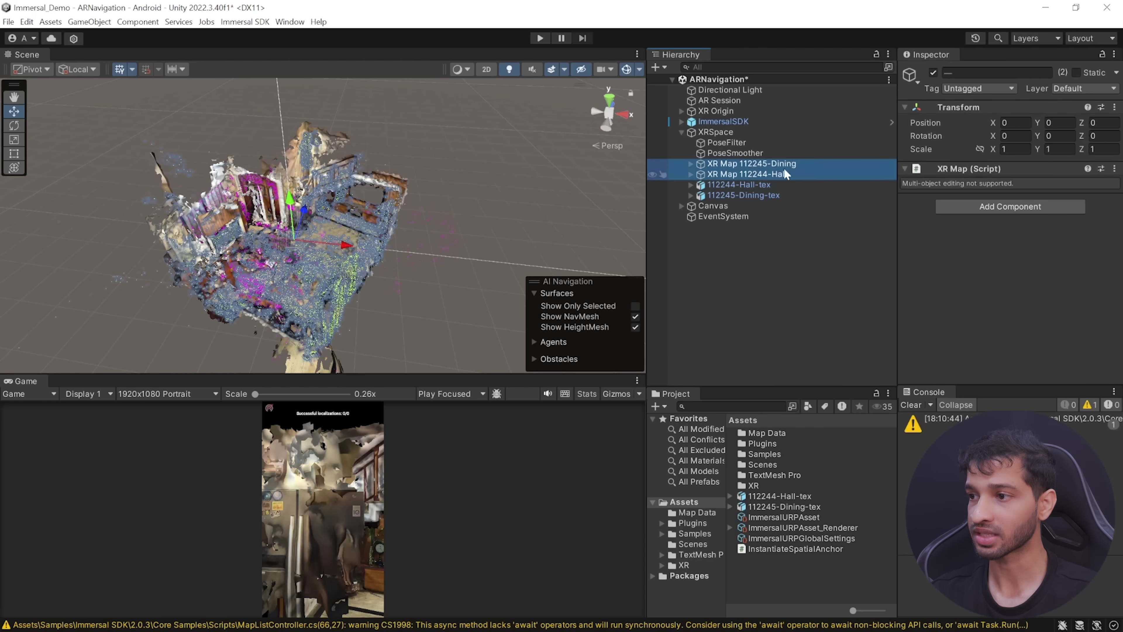
pyautogui.click(934, 72)
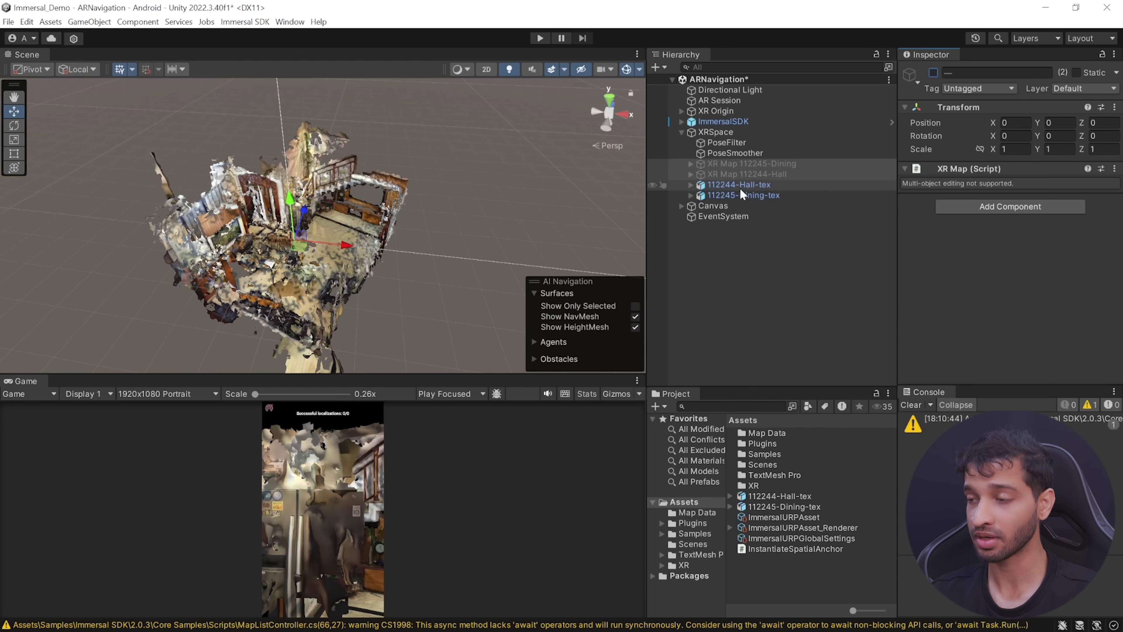
pyautogui.click(737, 195)
pyautogui.keyDown('alt'); pyautogui.moveTo(343, 241); pyautogui.dragTo(310, 235); pyautogui.keyUp('alt')
# Step: Reactivate the XR Map 112245-Dining and XR Map 112244-Hall objects
pyautogui.click(772, 165)
pyautogui.keyDown('shift'); pyautogui.click(773, 176); pyautogui.keyUp('shift')
pyautogui.click(933, 72)
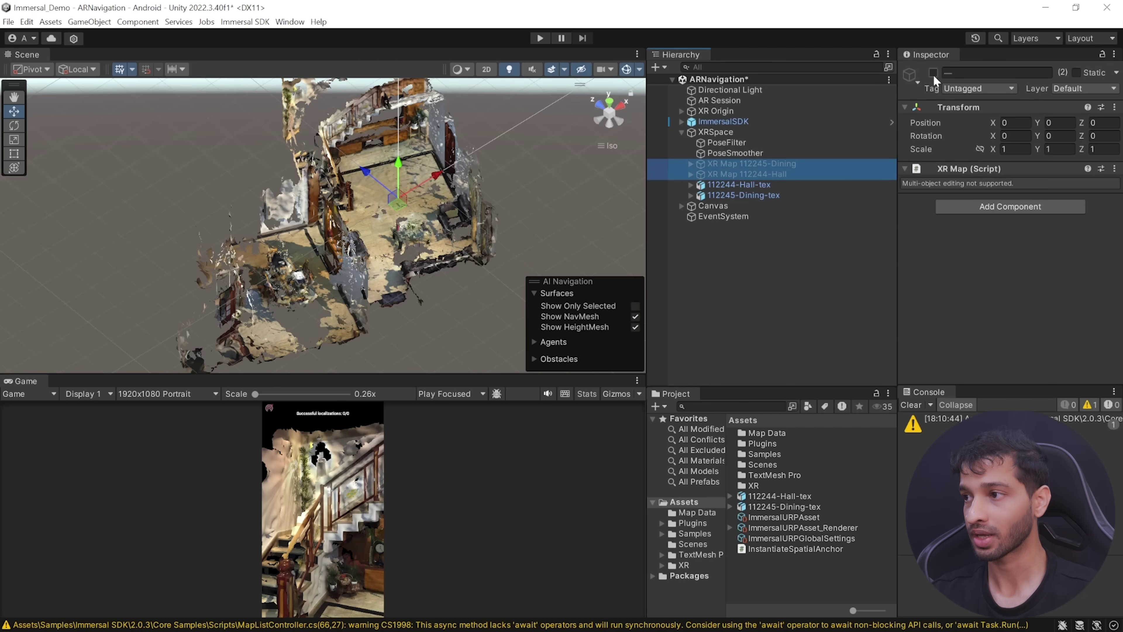
# Step: Copy the transform of 112245-Dining-tex onto XR Map 112245-Dining so the point cloud matches the textured mesh
pyautogui.click(827, 196)
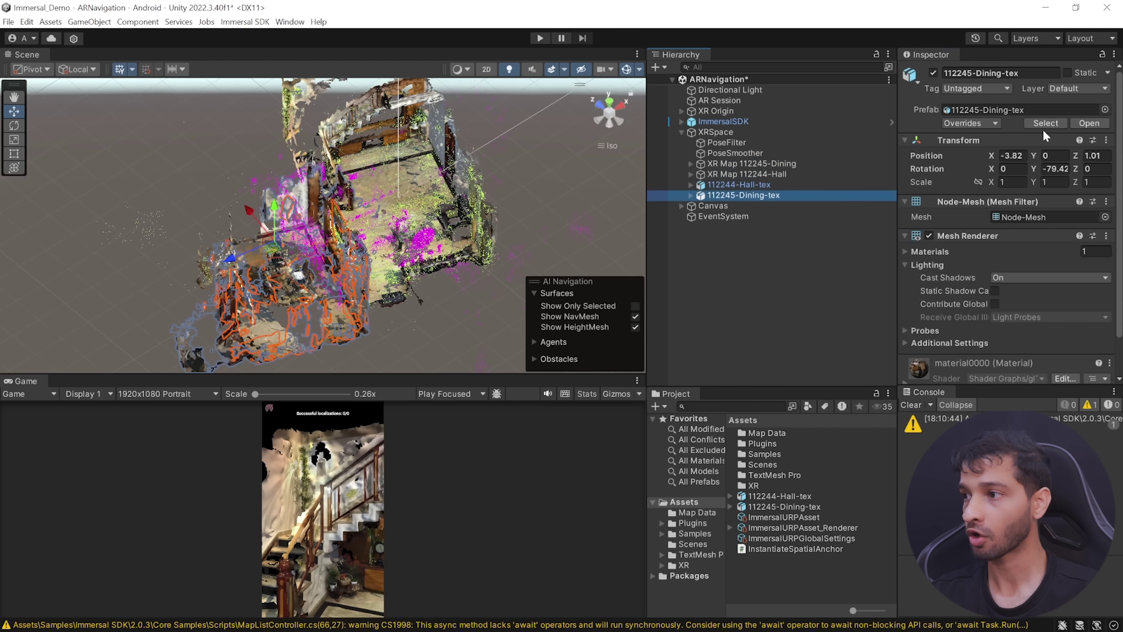
pyautogui.click(1106, 140)
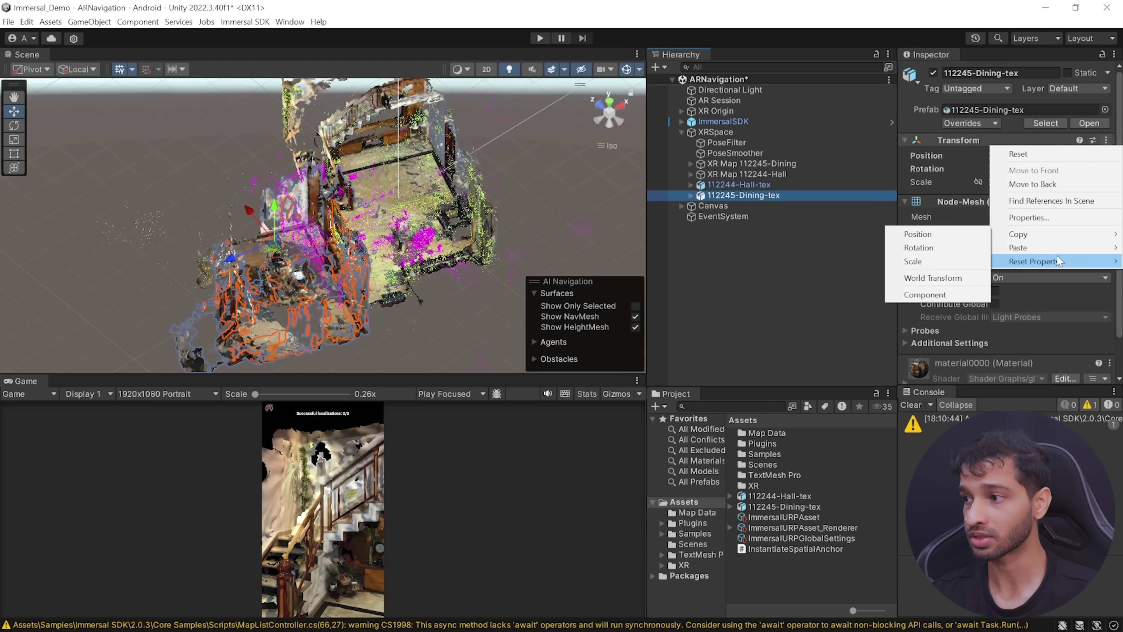
pyautogui.click(766, 175)
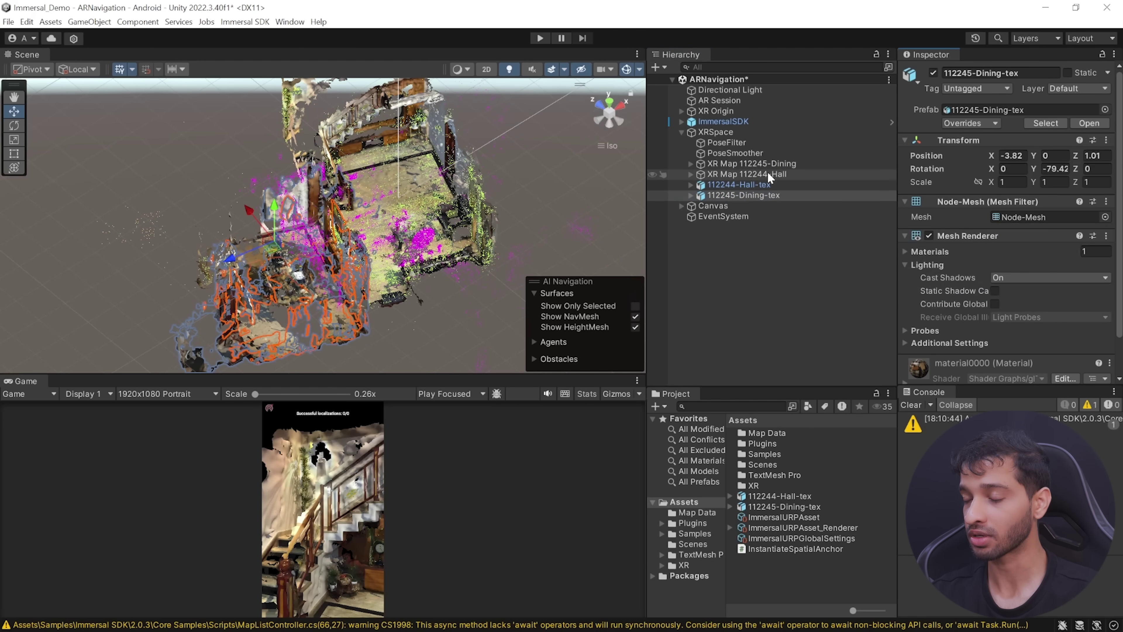
pyautogui.keyDown('alt'); pyautogui.moveTo(508, 204); pyautogui.dragTo(689, 266); pyautogui.keyUp('alt')
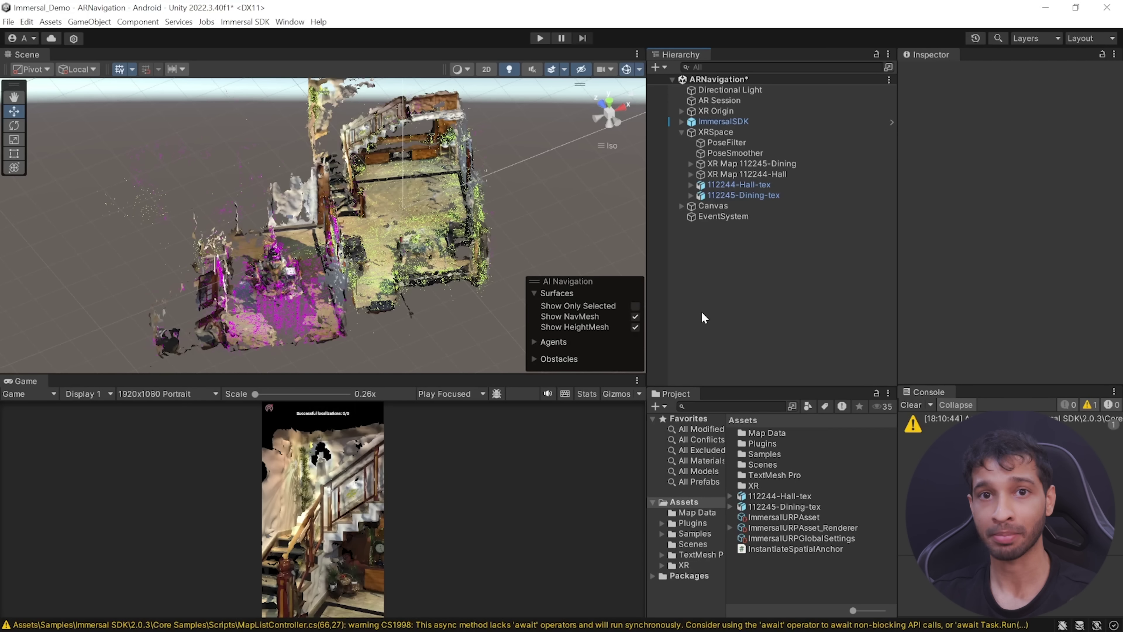
# Step: Create a plane under XRSpace and fit it plus two copies over the Hall and Dining floors, at about Y -1.57
pyautogui.rightClick(704, 132)
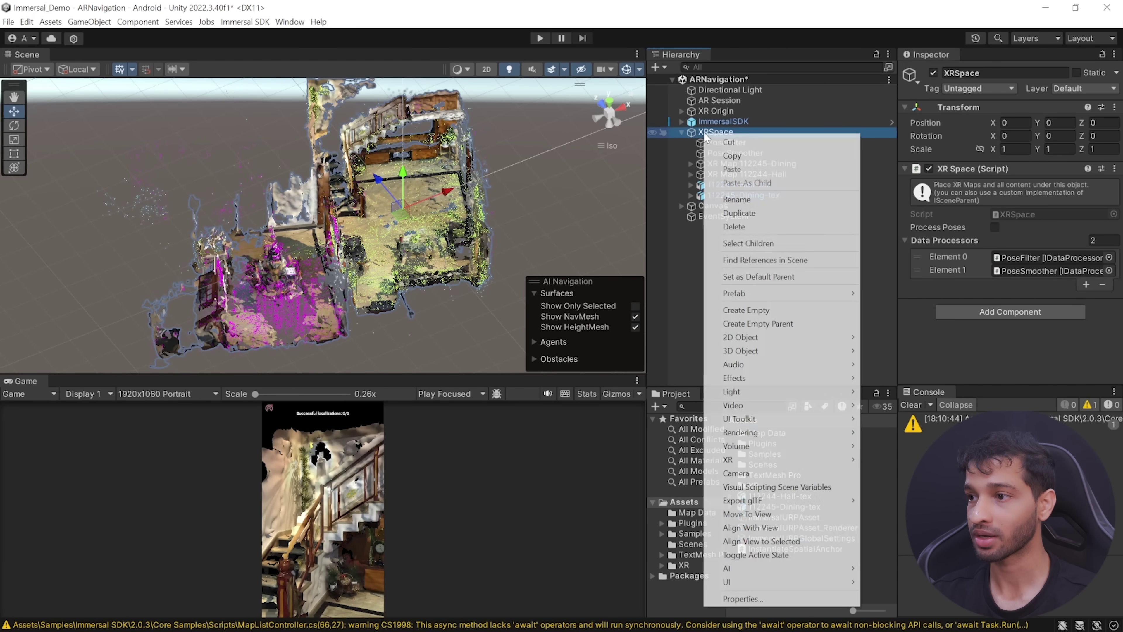
pyautogui.moveTo(751, 350)
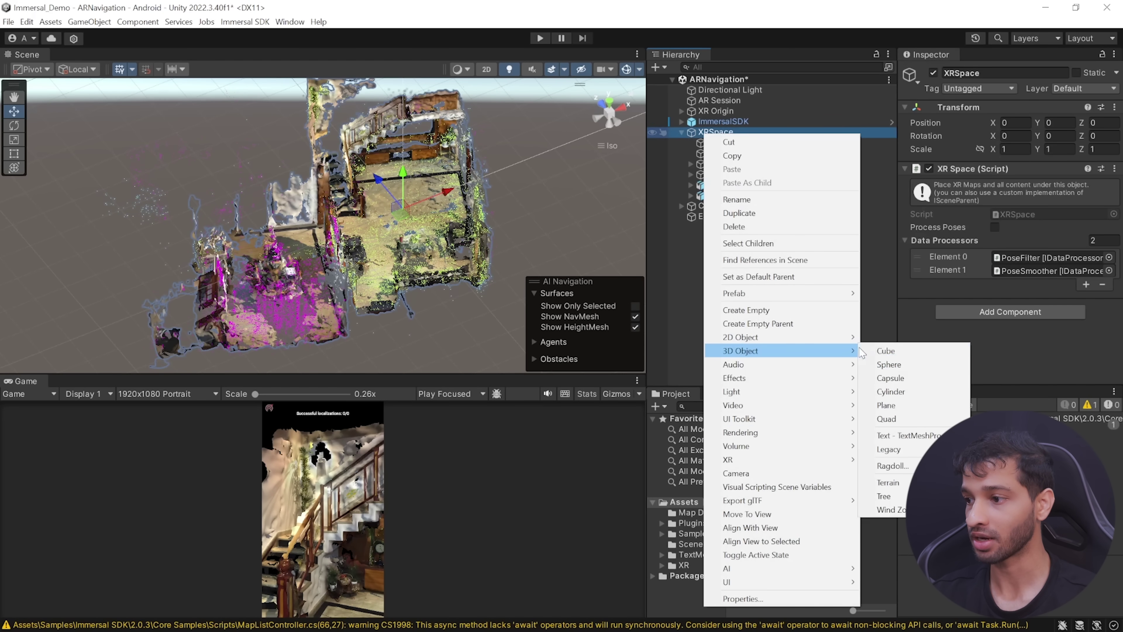
pyautogui.click(909, 409)
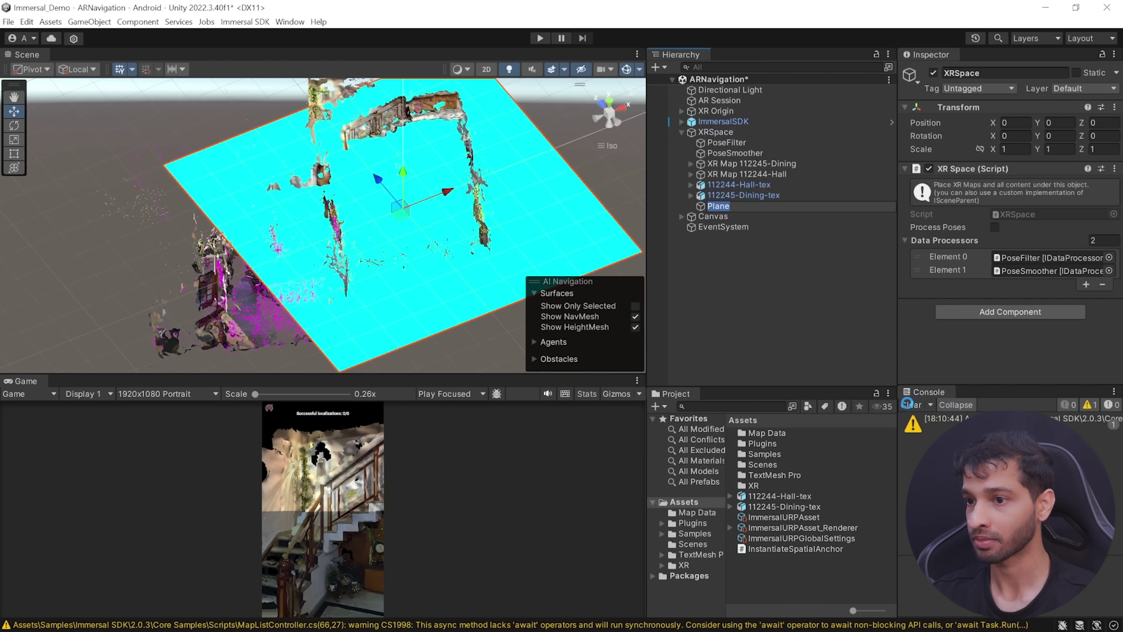
pyautogui.press('t')
pyautogui.moveTo(227, 226); pyautogui.dragTo(310, 209)
pyautogui.moveTo(563, 199); pyautogui.dragTo(544, 207)
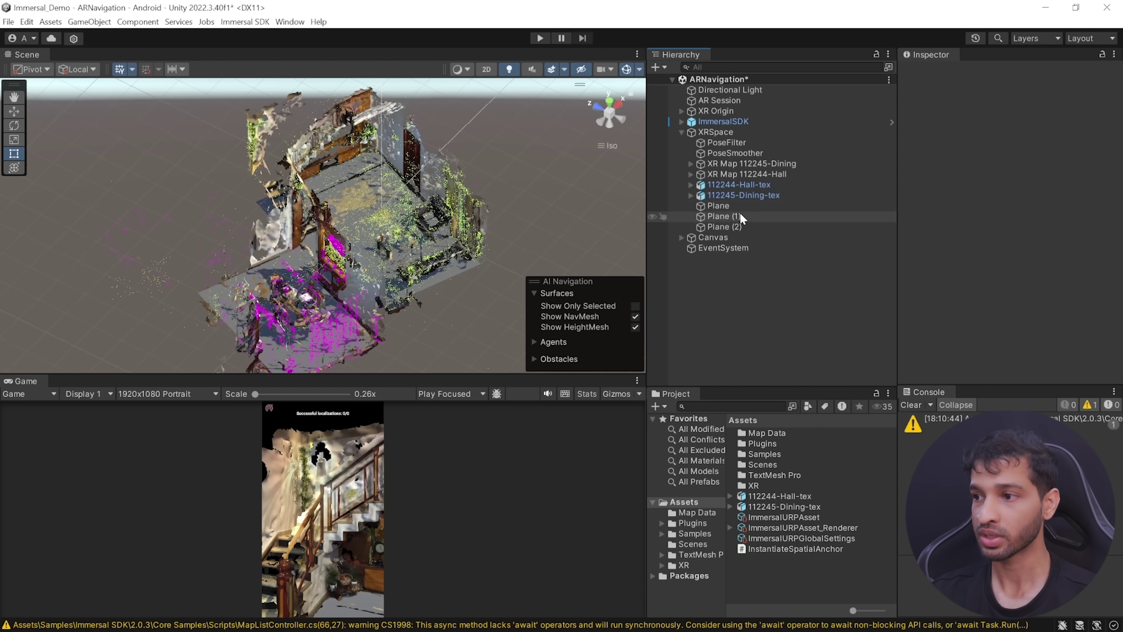
# Step: Add a new layer named Navigation as User Layer 6 for the three floor planes
pyautogui.click(718, 206)
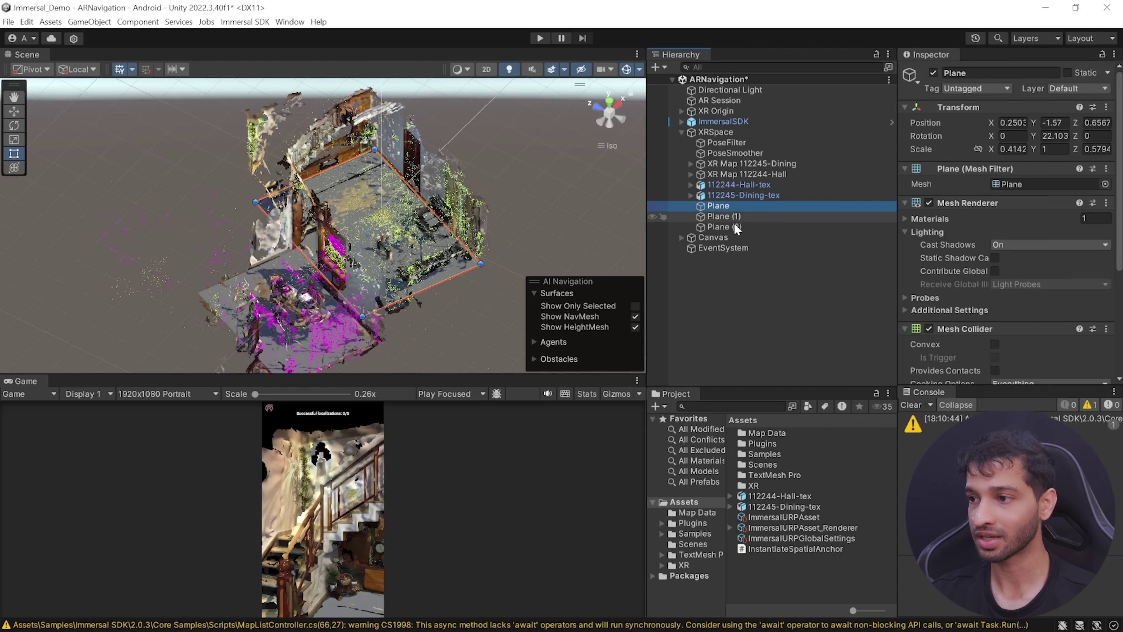
pyautogui.keyDown('shift'); pyautogui.click(730, 227); pyautogui.keyUp('shift')
pyautogui.click(1065, 88)
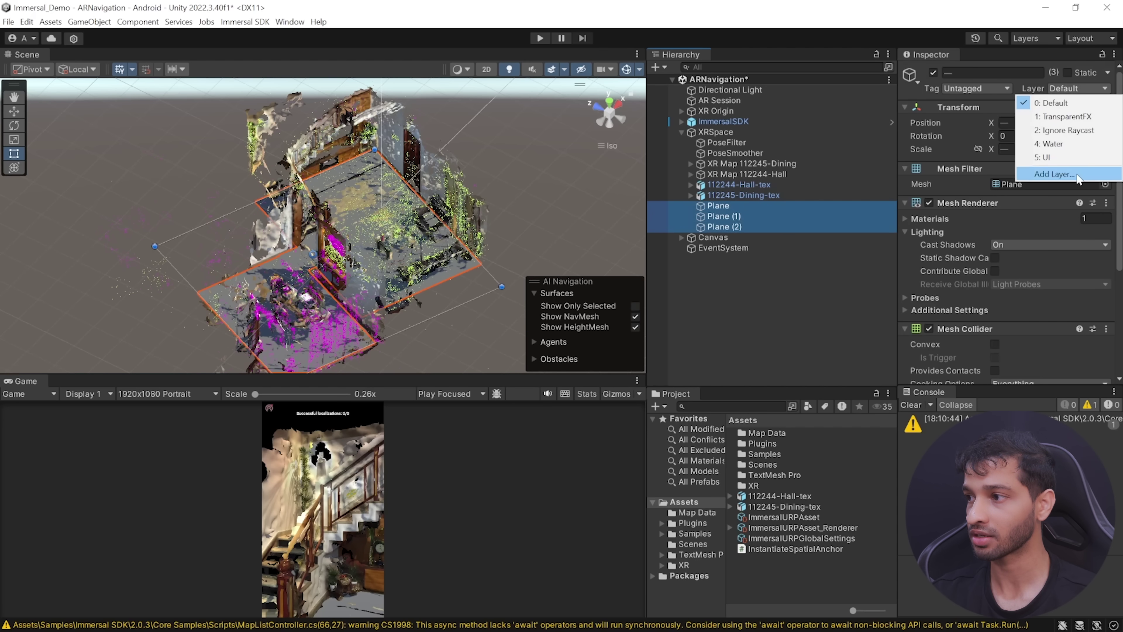
pyautogui.click(1054, 173)
pyautogui.click(1015, 228)
pyautogui.write('NavMesh')
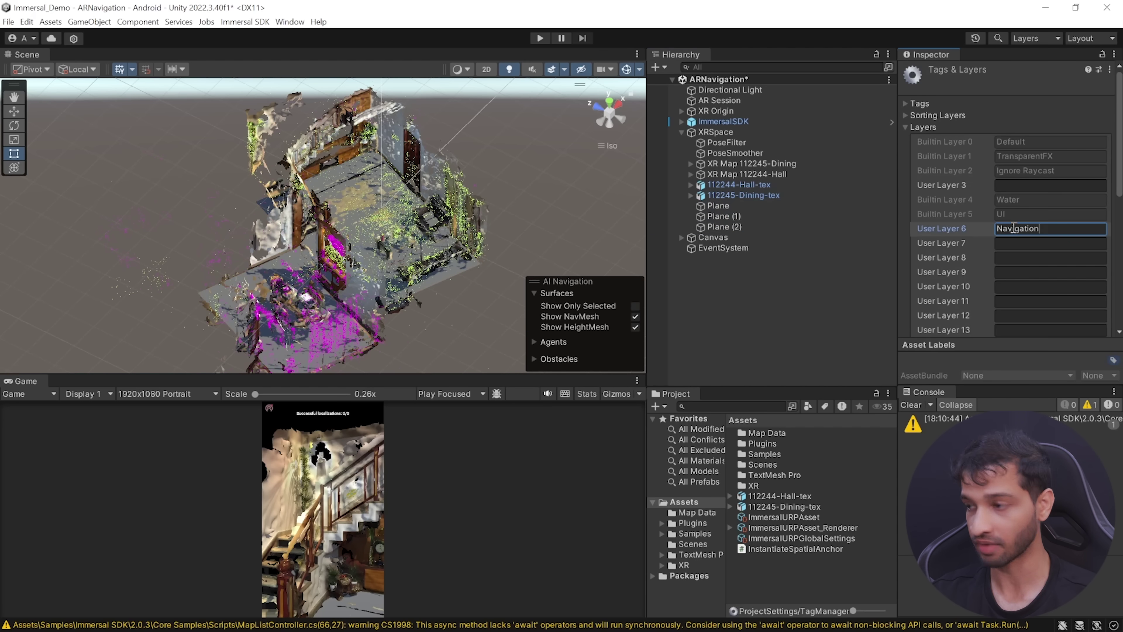
# Step: Assign Plane, Plane (1) and Plane (2) to the Navigation layer
pyautogui.click(721, 205)
pyautogui.keyDown('shift'); pyautogui.click(734, 225); pyautogui.keyUp('shift')
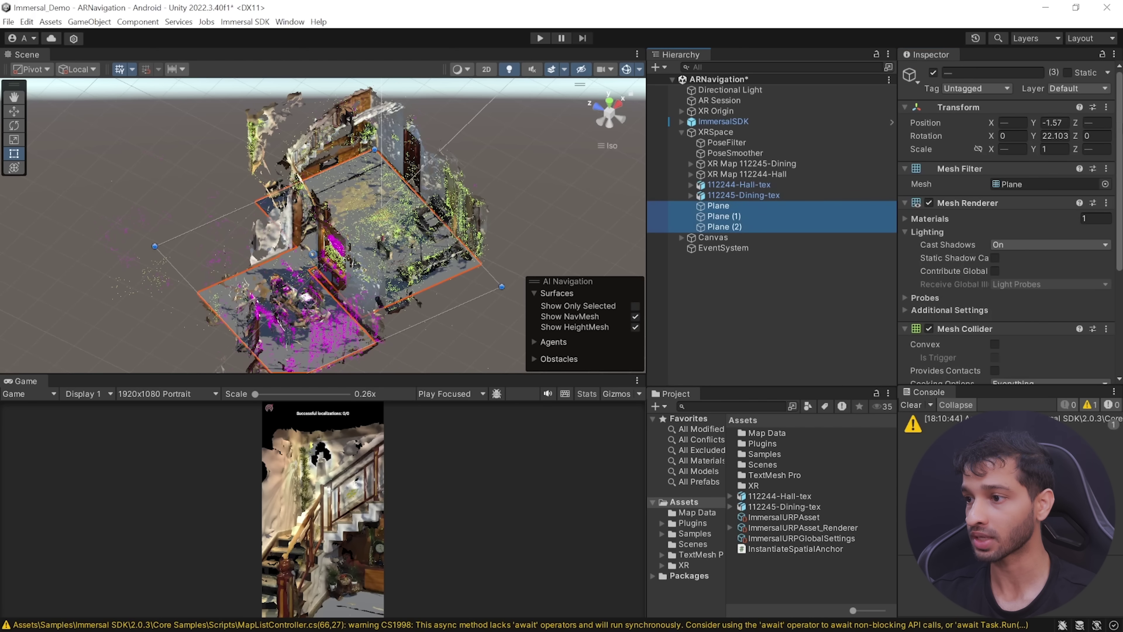
pyautogui.click(1086, 88)
pyautogui.click(1070, 170)
# Step: Create an empty object at the scene's root level and name it GenerateNavMesh
pyautogui.rightClick(693, 267)
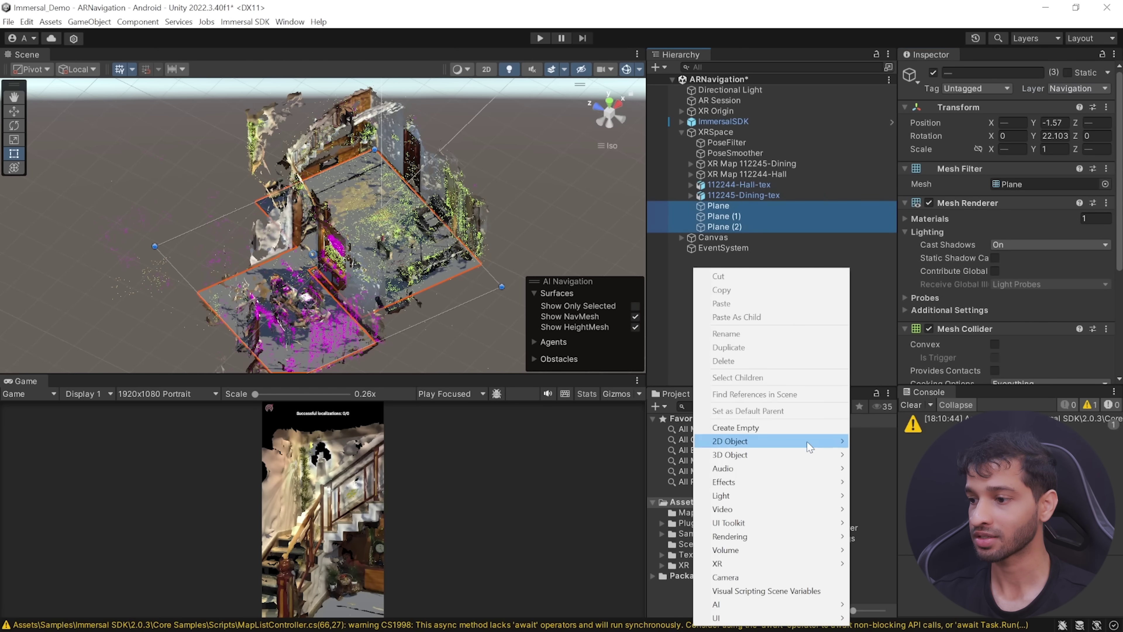
pyautogui.click(787, 431)
pyautogui.hotkey('ctrl', 'v')
pyautogui.press('Return')
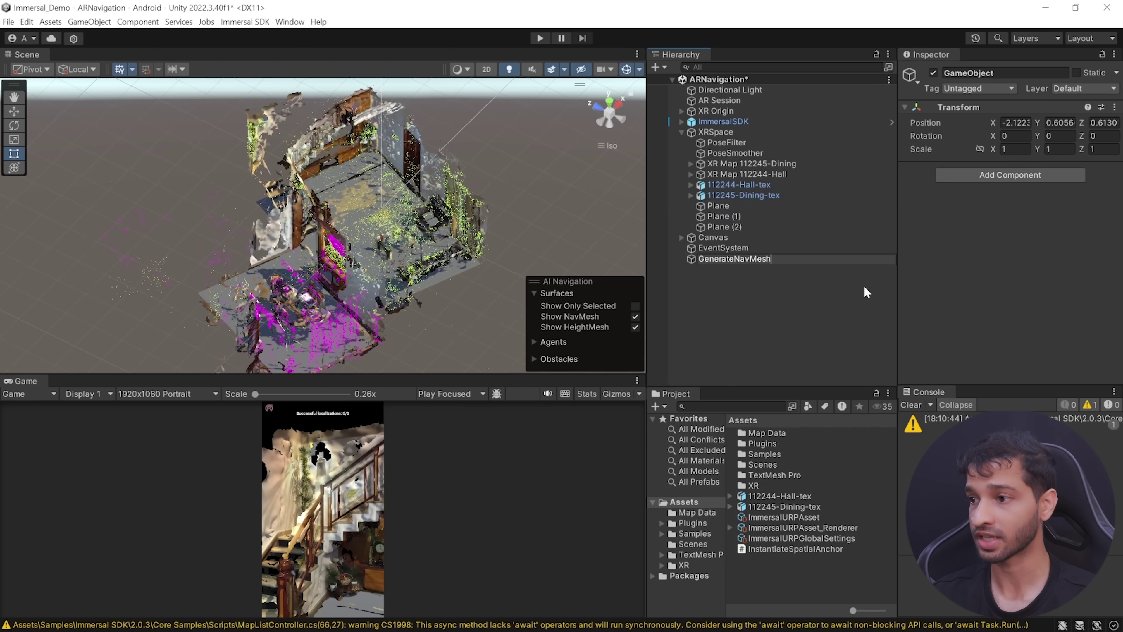
# Step: Add a NavMeshSurface component to the GenerateNavMesh object
pyautogui.click(1010, 175)
pyautogui.write('ref')
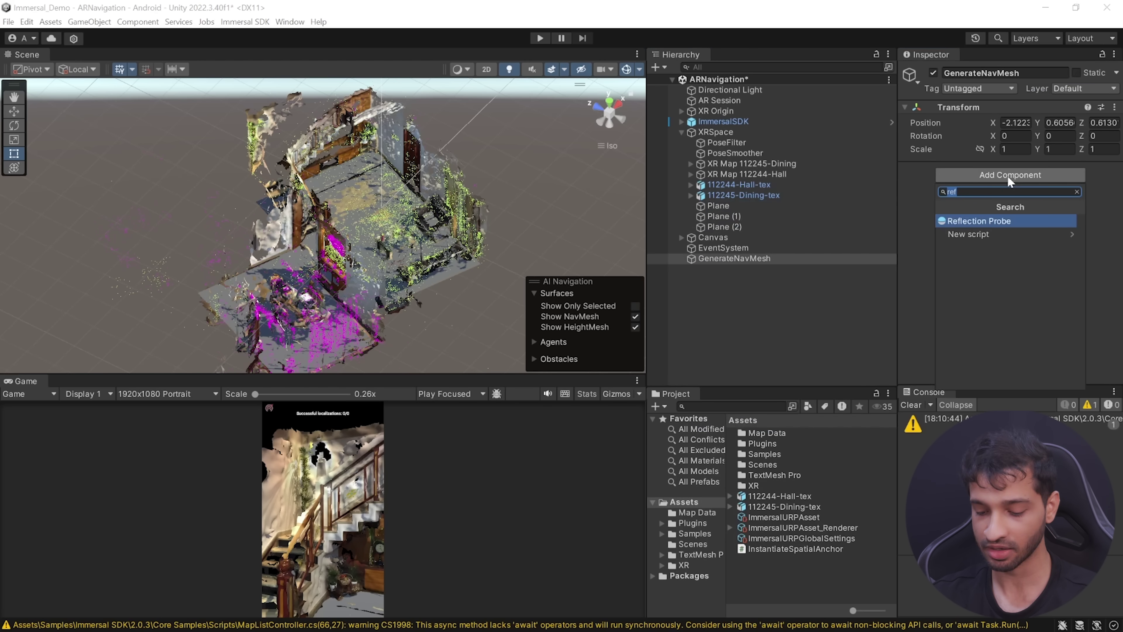
pyautogui.press('BackSpace')
pyautogui.press('BackSpace')
pyautogui.press('BackSpace')
pyautogui.write('na')
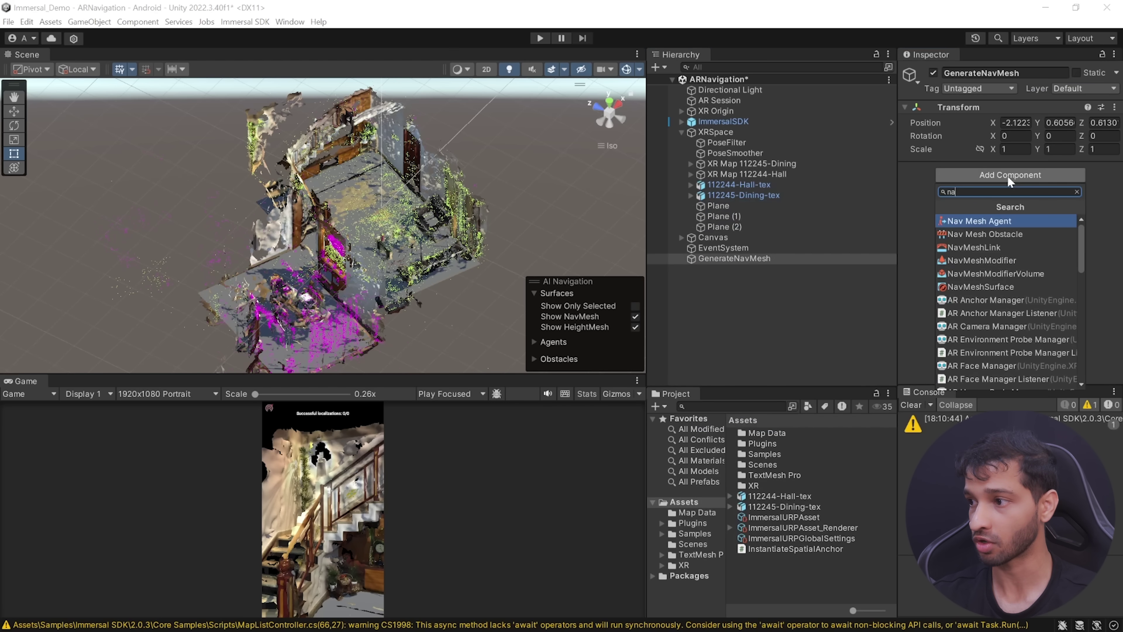
pyautogui.click(1019, 288)
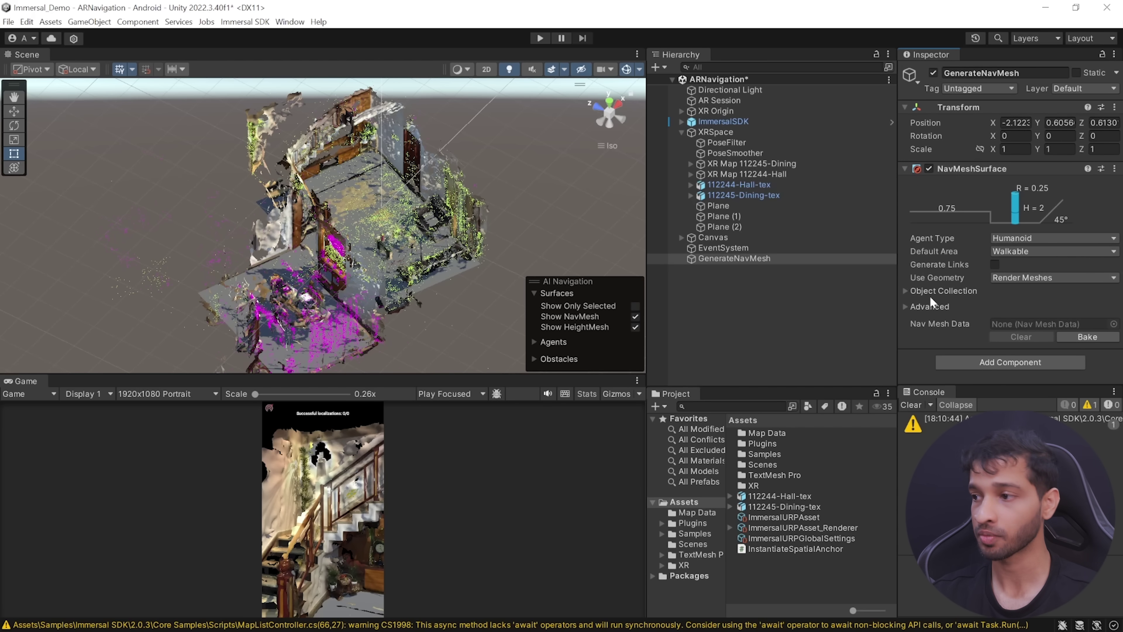
# Step: Limit the NavMeshSurface's included layers to Navigation only and bake the nav mesh
pyautogui.click(905, 294)
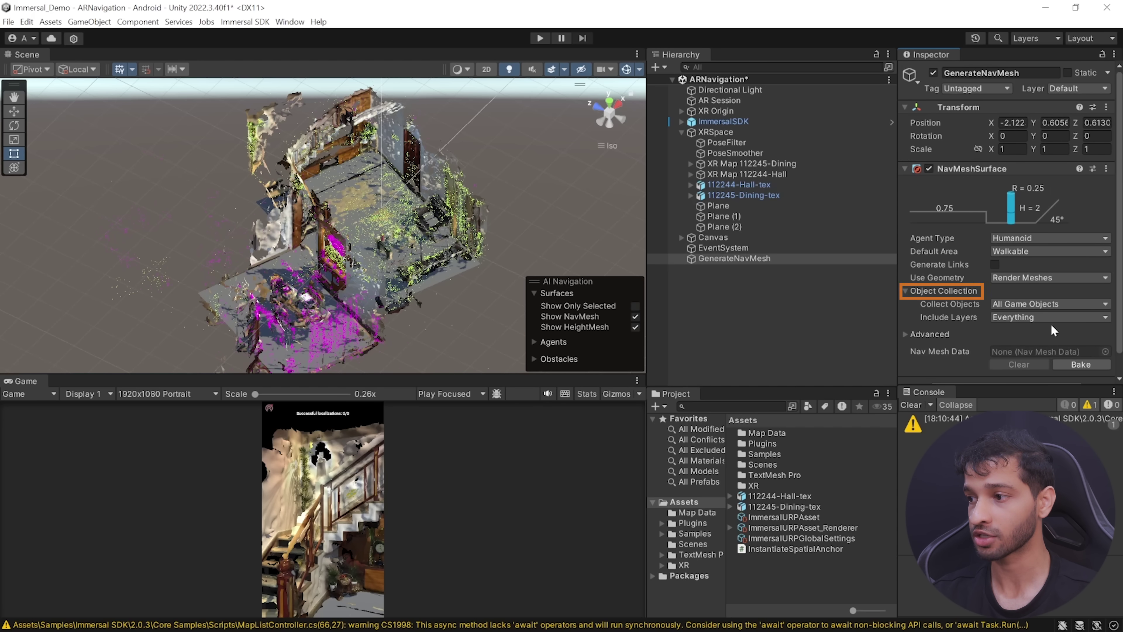
pyautogui.click(1037, 319)
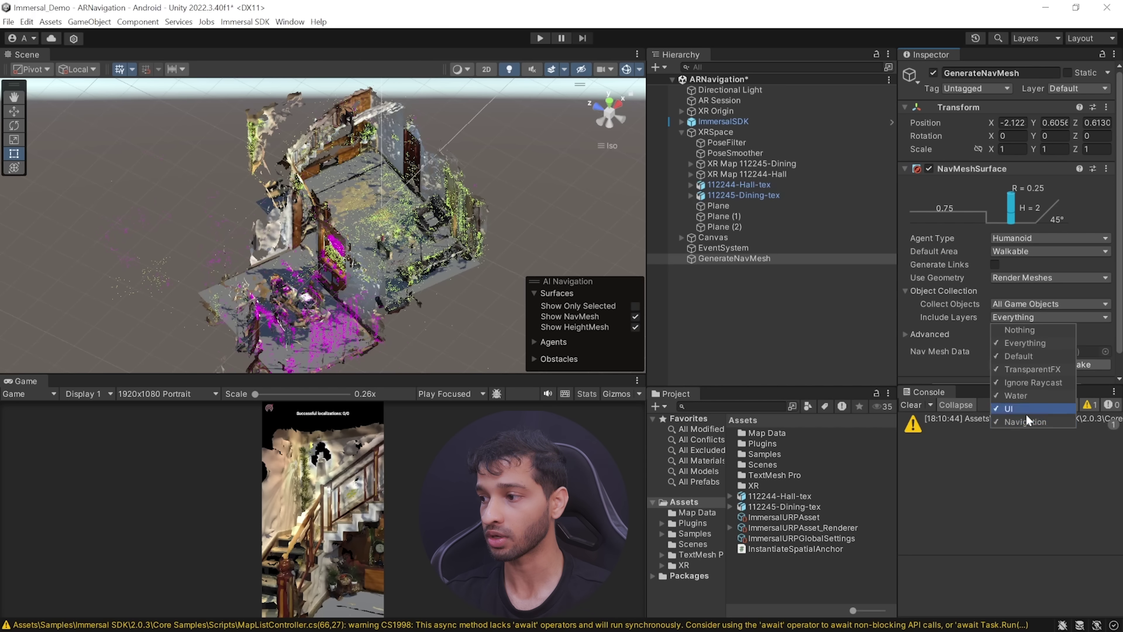
pyautogui.click(1026, 330)
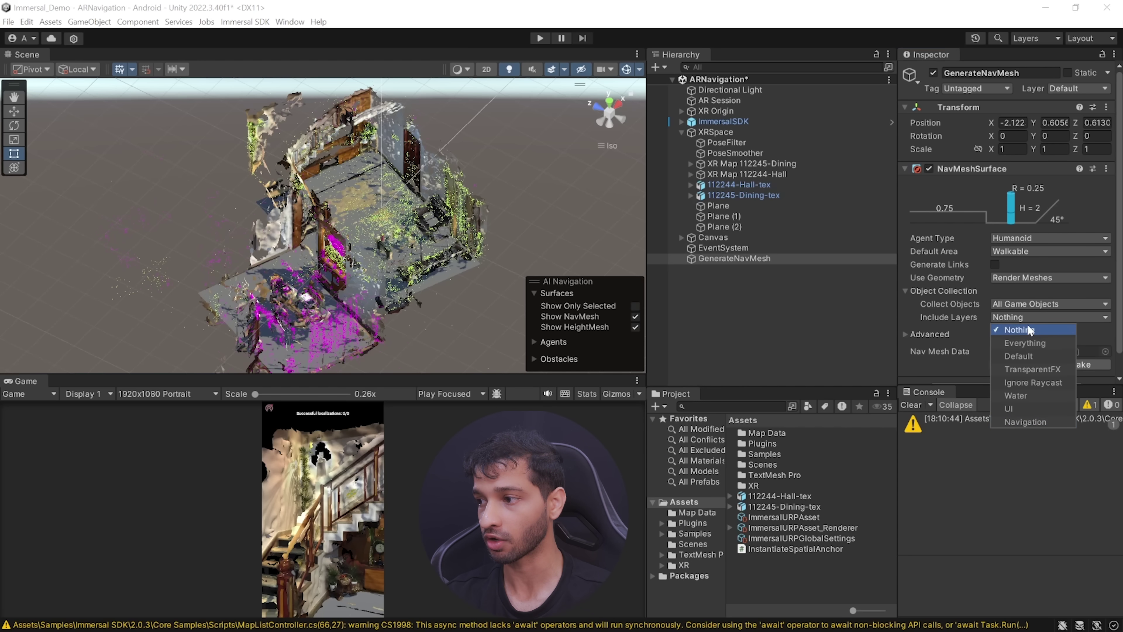
pyautogui.click(1025, 422)
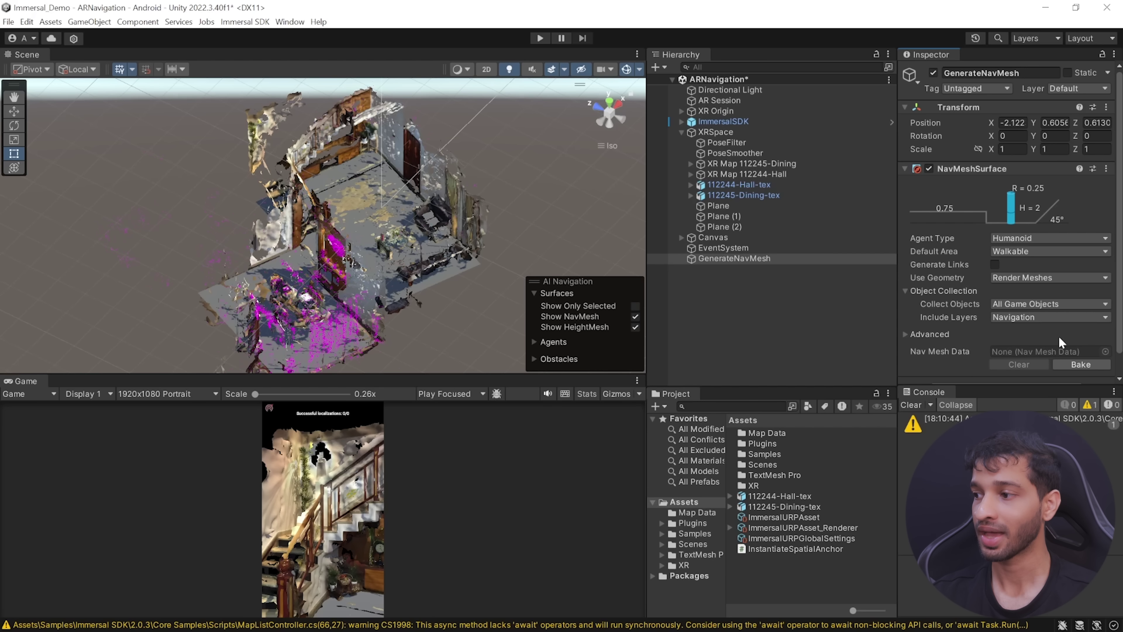
pyautogui.click(1090, 364)
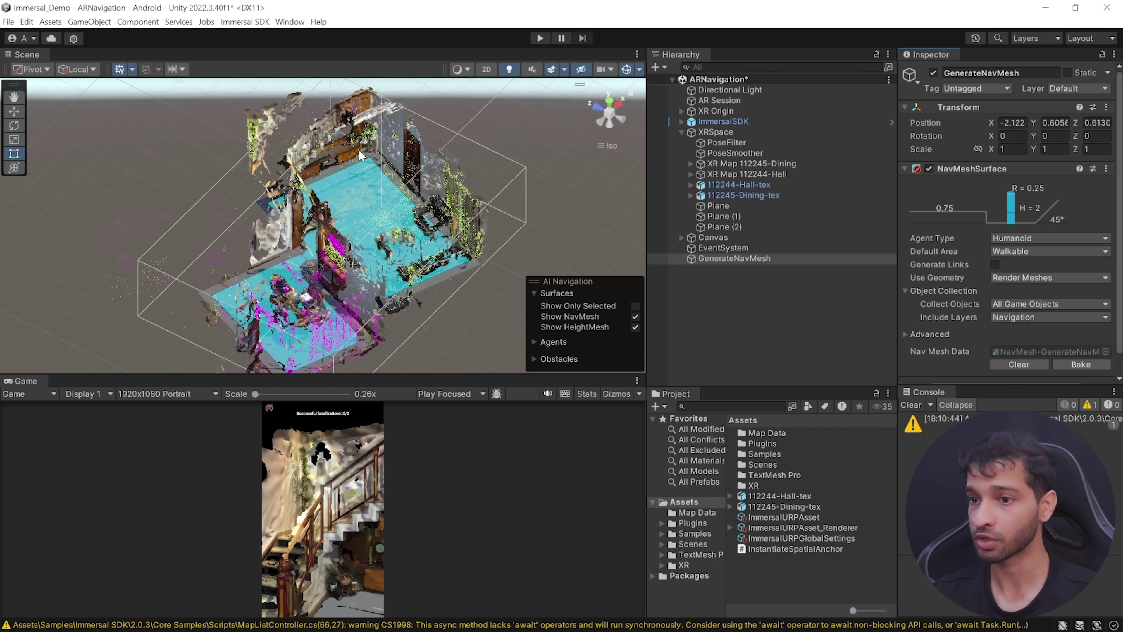
# Step: Delete the 112244-Hall-tex and 112245-Dining-tex meshes from the scene
pyautogui.click(750, 185)
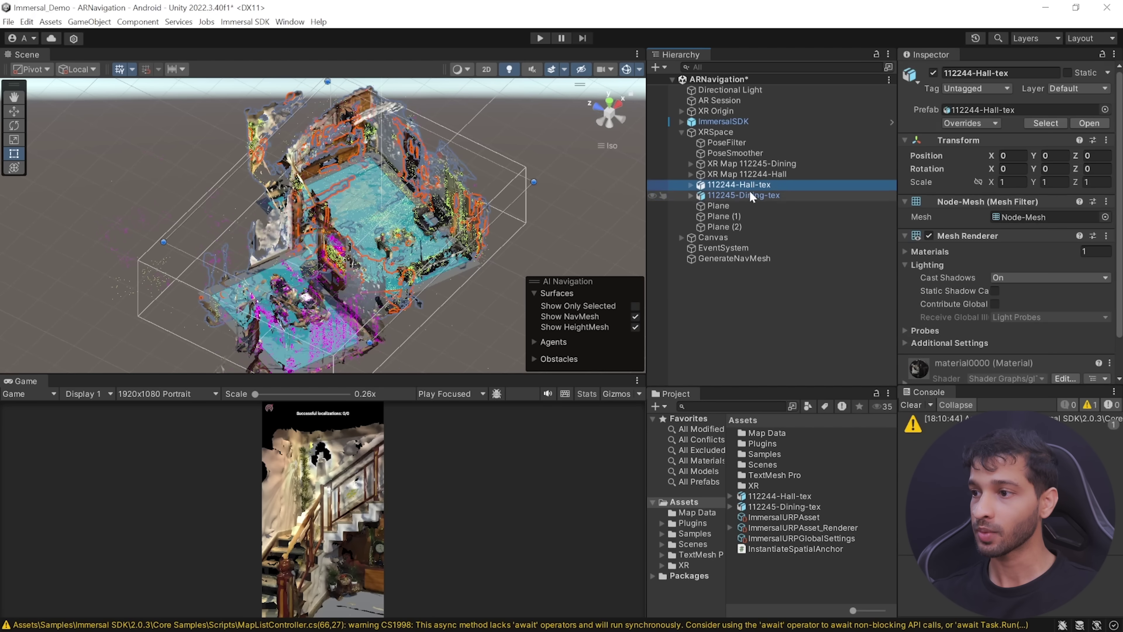
pyautogui.keyDown('ctrl'); pyautogui.click(747, 195); pyautogui.keyUp('ctrl')
pyautogui.press('Delete')
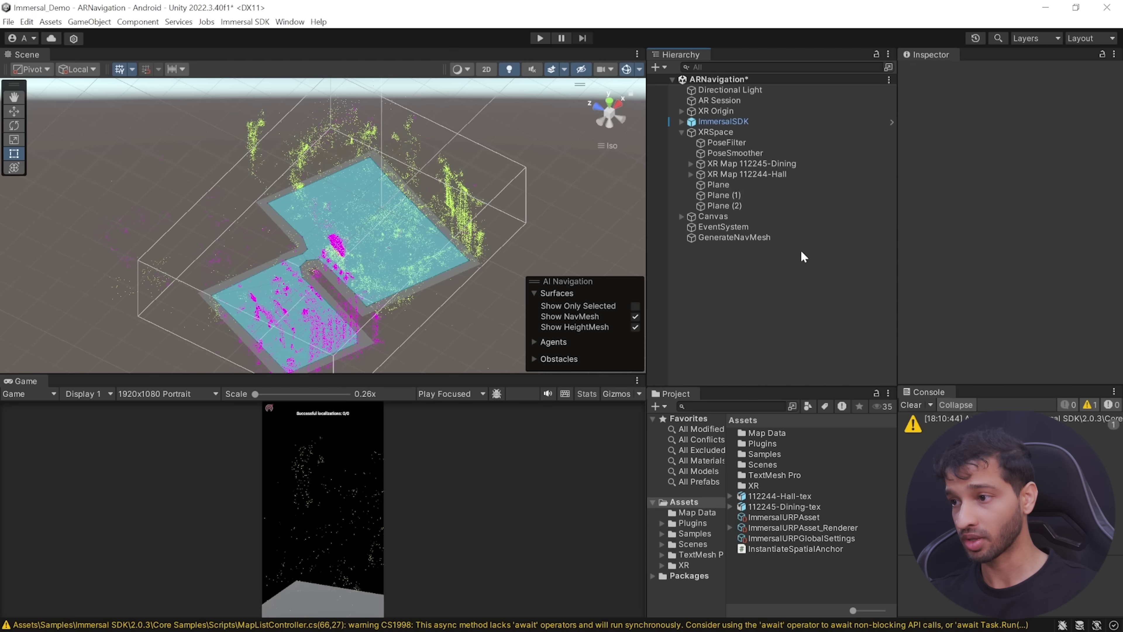
# Step: Disable the Mesh Renderer on all three floor planes under XRSpace
pyautogui.click(728, 186)
pyautogui.keyDown('shift'); pyautogui.click(733, 204); pyautogui.keyUp('shift')
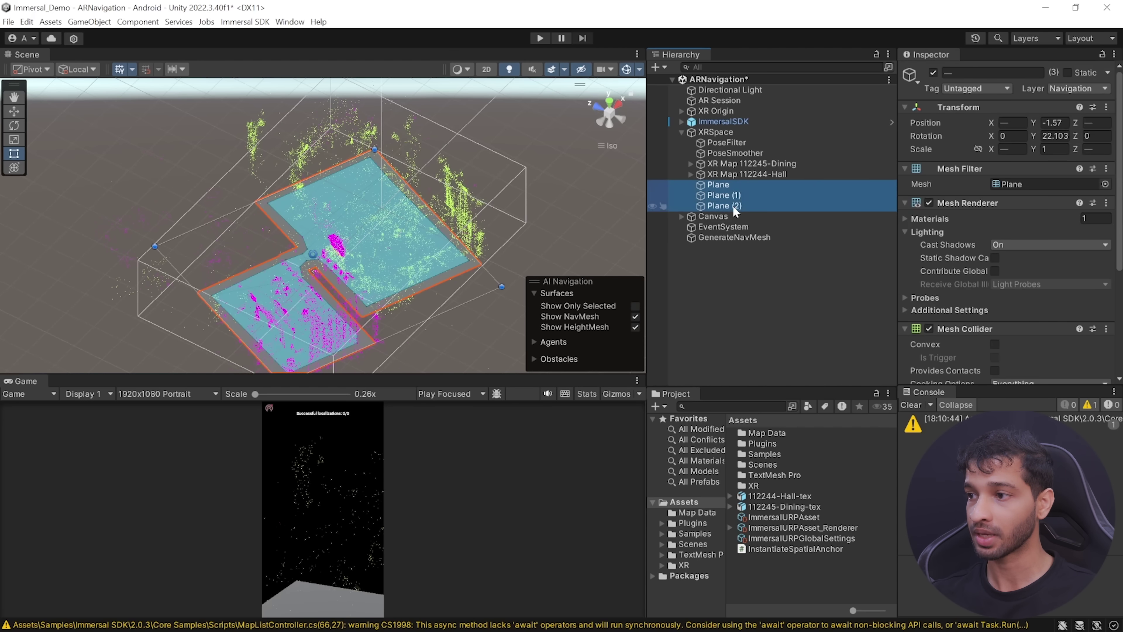
pyautogui.click(929, 201)
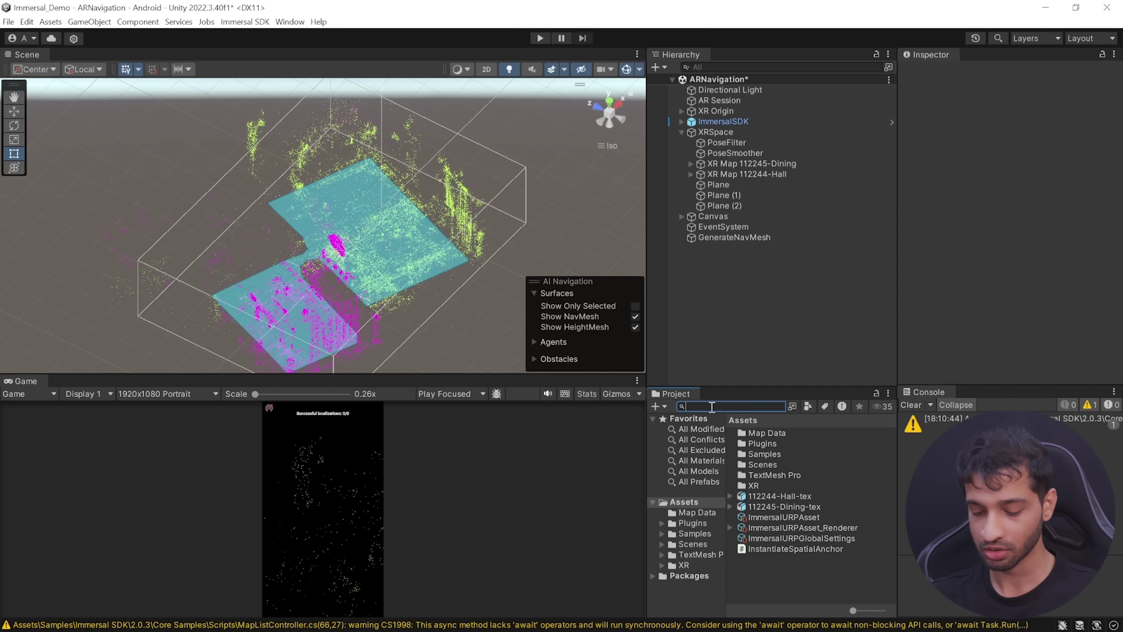
# Step: Search the project for "naviga", then add the Navigation UI prefab at root level and two Navigation Target instances under XRSpace
pyautogui.write('naviga')
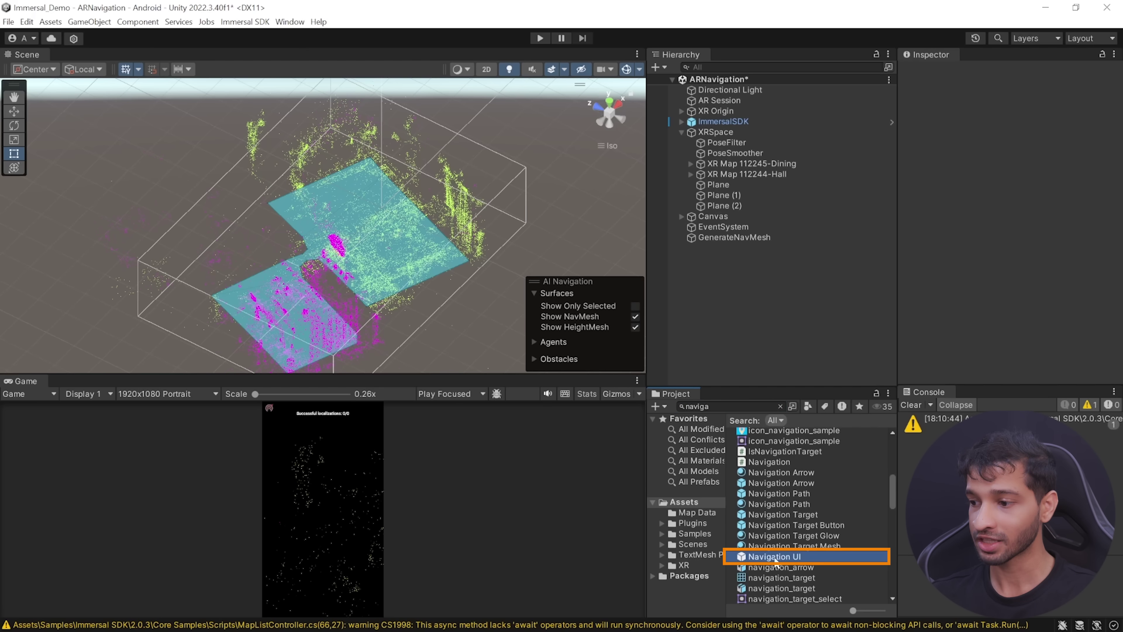
pyautogui.moveTo(778, 553); pyautogui.dragTo(729, 305)
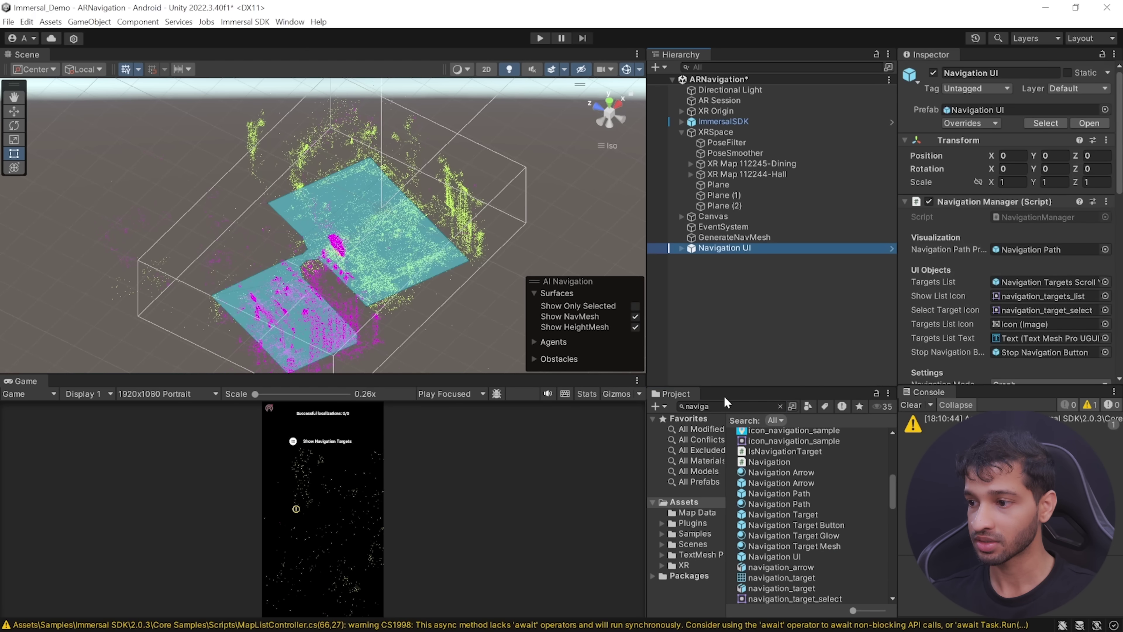
pyautogui.click(725, 406)
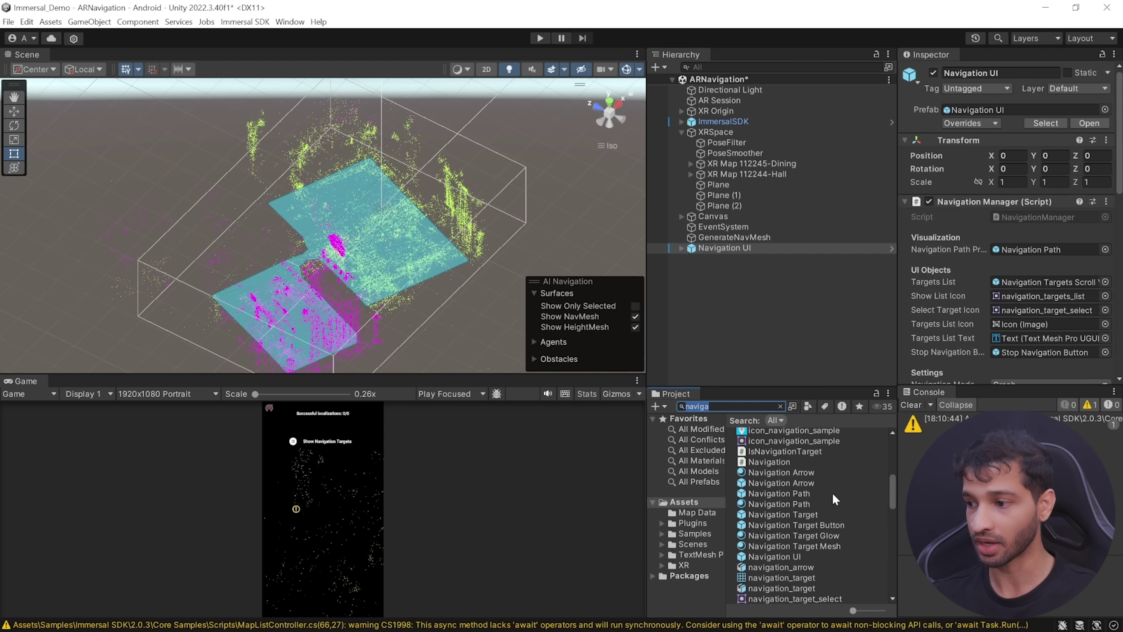
pyautogui.moveTo(780, 514); pyautogui.dragTo(715, 129)
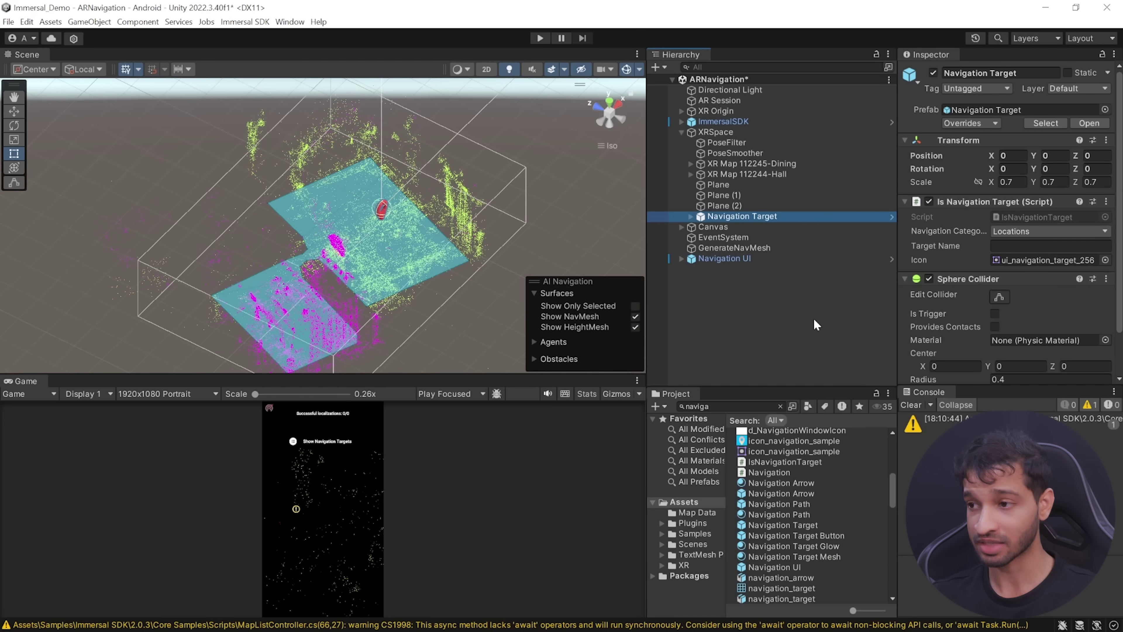
pyautogui.hotkey('ctrl', 'd')
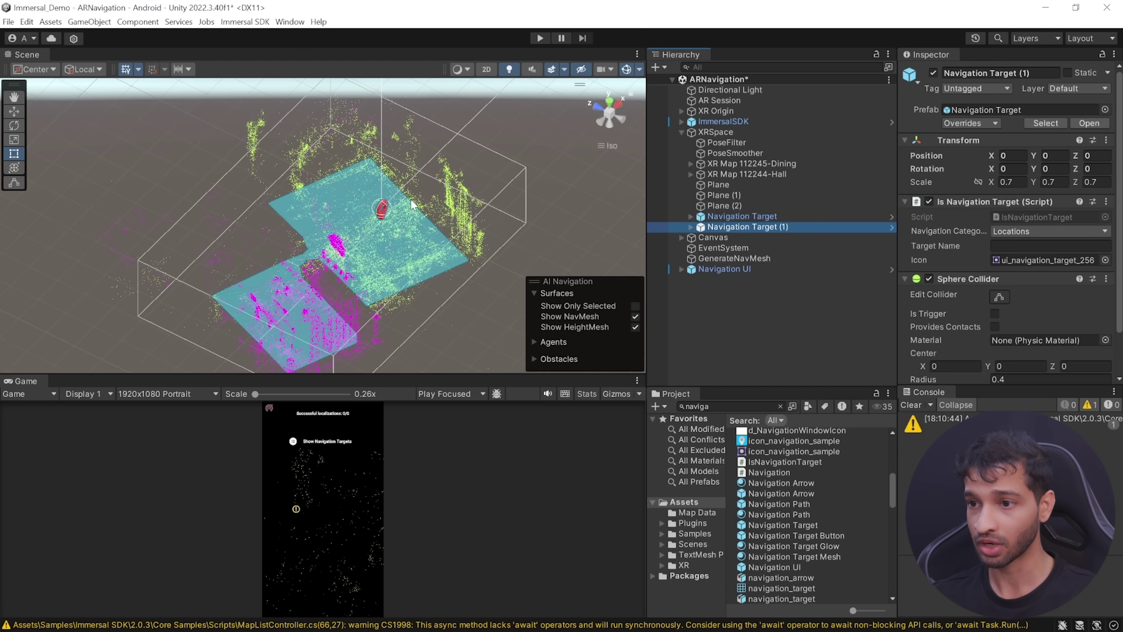
# Step: Move one navigation target to the far corner of the larger floor area and the duplicate onto the smaller floor area
pyautogui.click(742, 216)
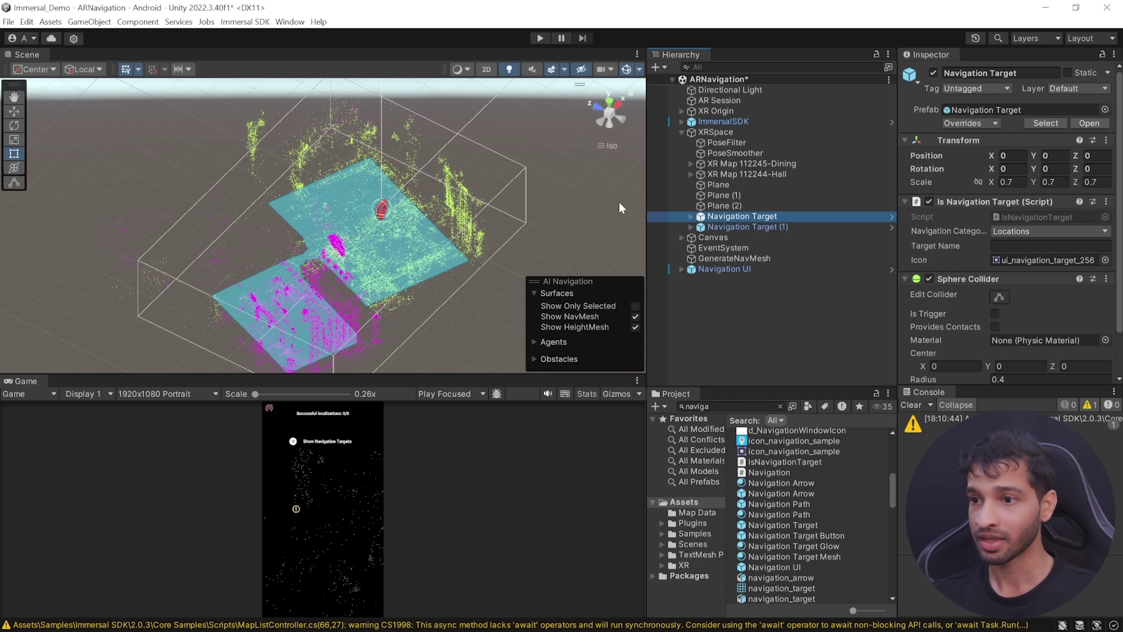
pyautogui.click(13, 111)
pyautogui.moveTo(391, 225); pyautogui.dragTo(367, 174)
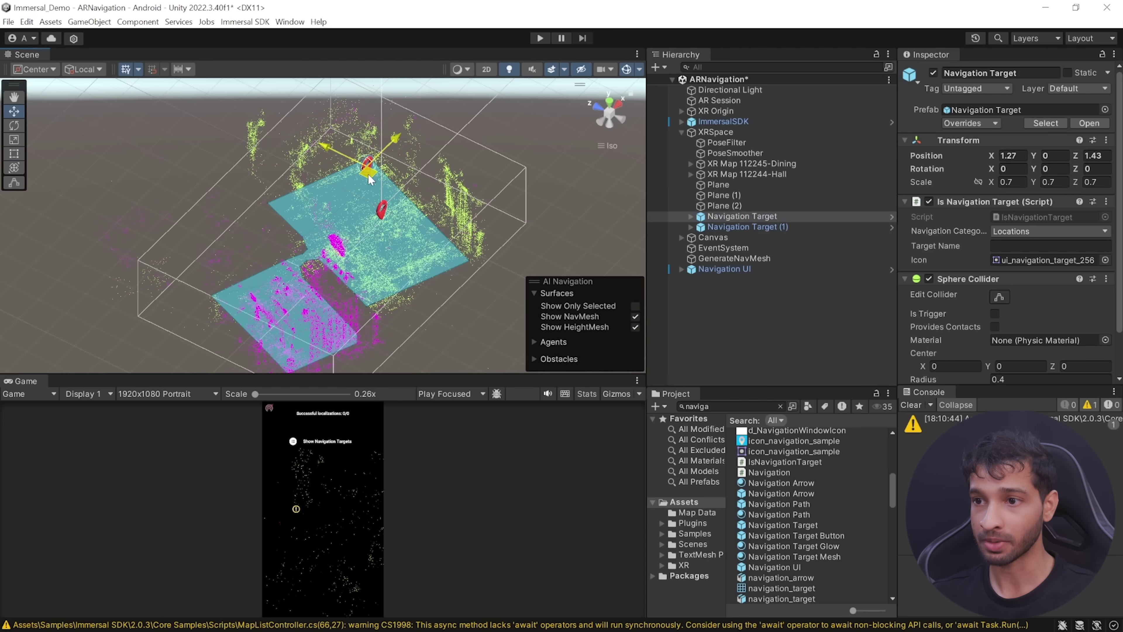
pyautogui.click(737, 227)
pyautogui.moveTo(359, 241); pyautogui.dragTo(290, 344)
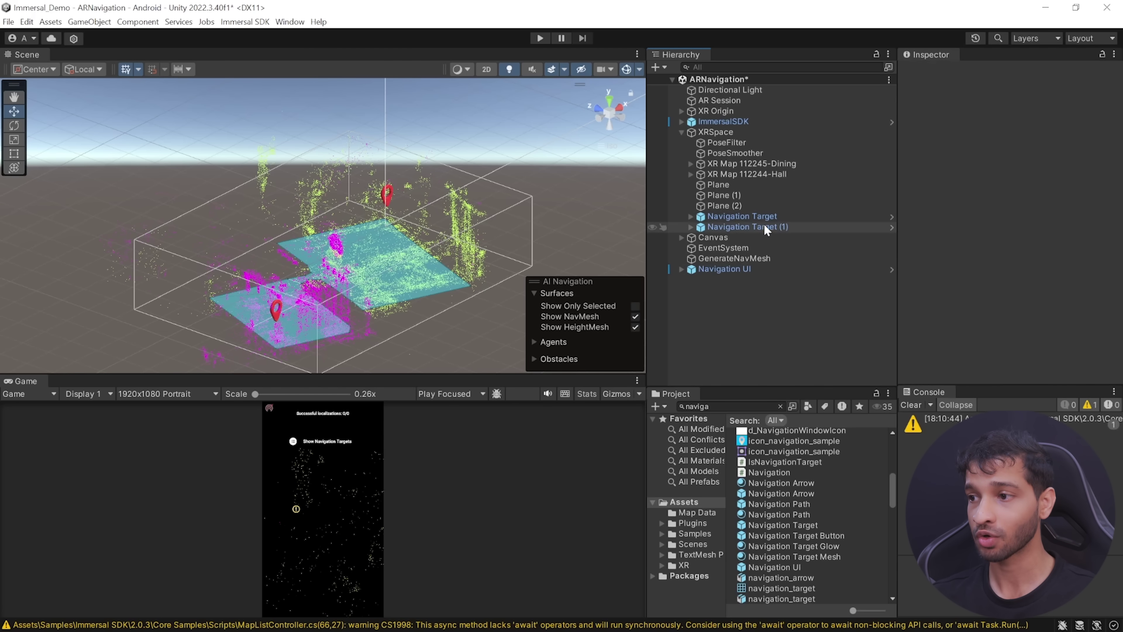
# Step: Examine the settings of the first navigation target and the Navigation UI object
pyautogui.click(762, 218)
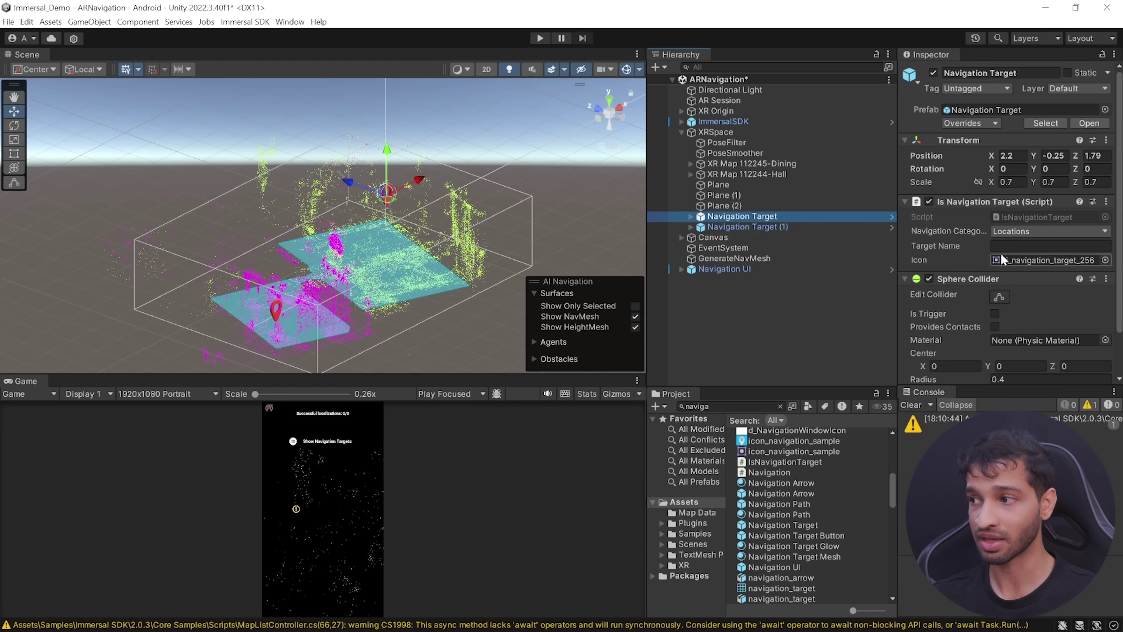
pyautogui.click(732, 270)
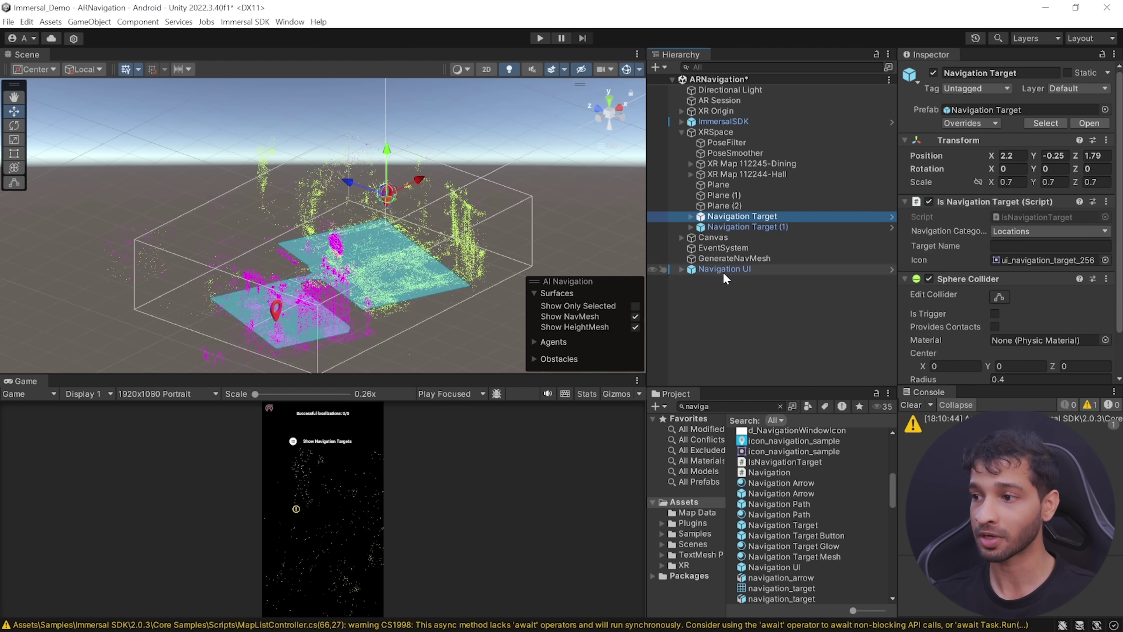
pyautogui.moveTo(328, 375); pyautogui.dragTo(321, 293)
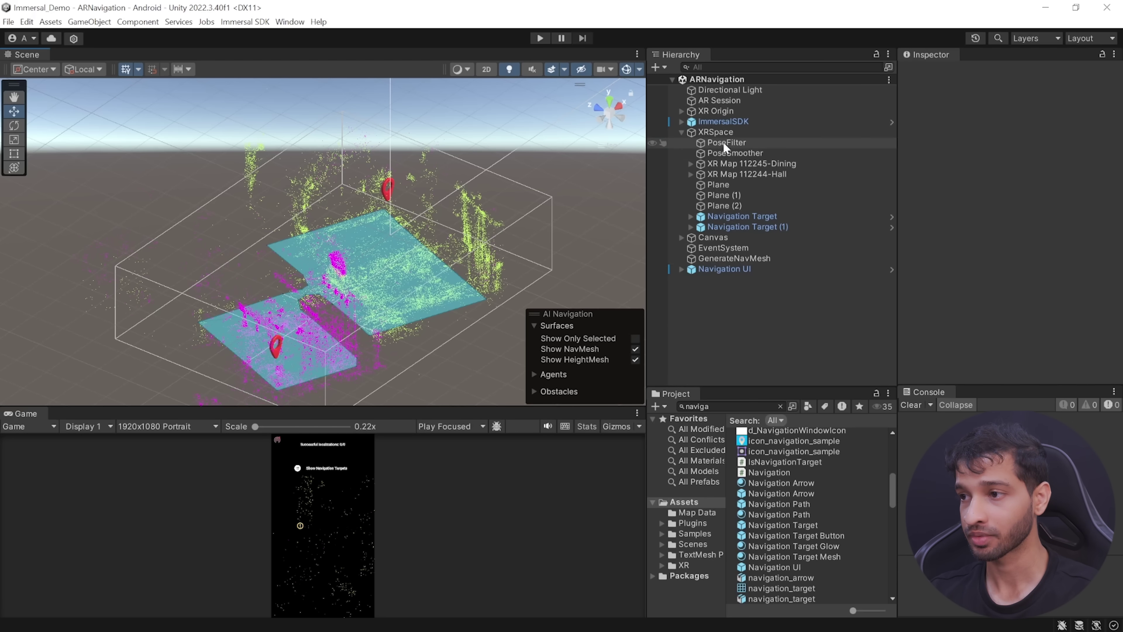
# Step: Add a cube as a child of XRSpace
pyautogui.rightClick(709, 132)
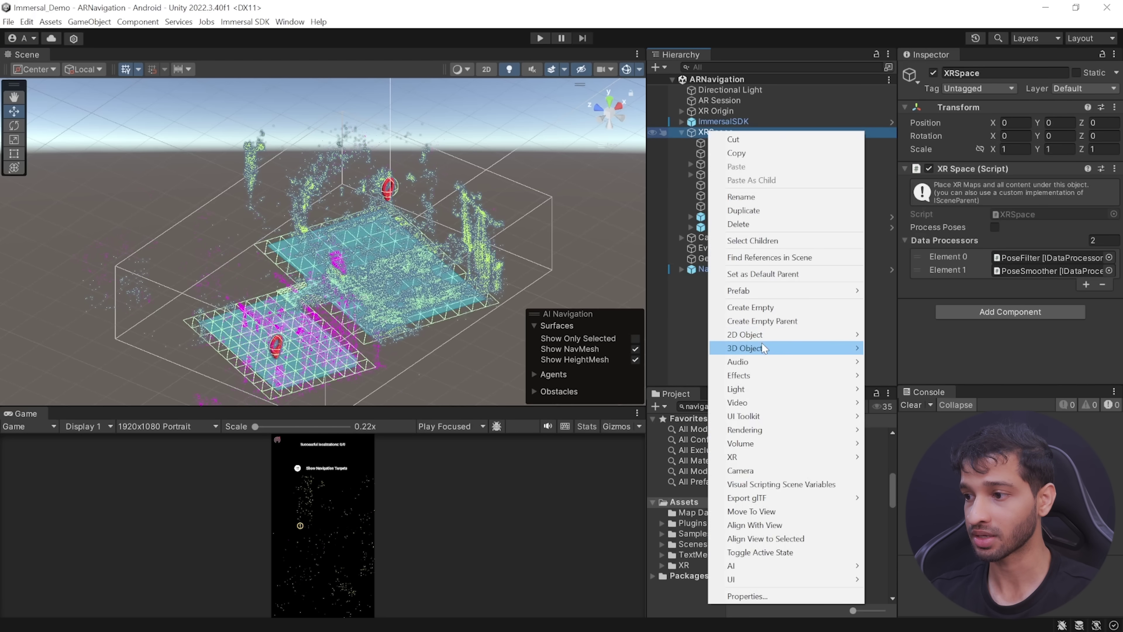
pyautogui.moveTo(813, 348)
pyautogui.click(898, 349)
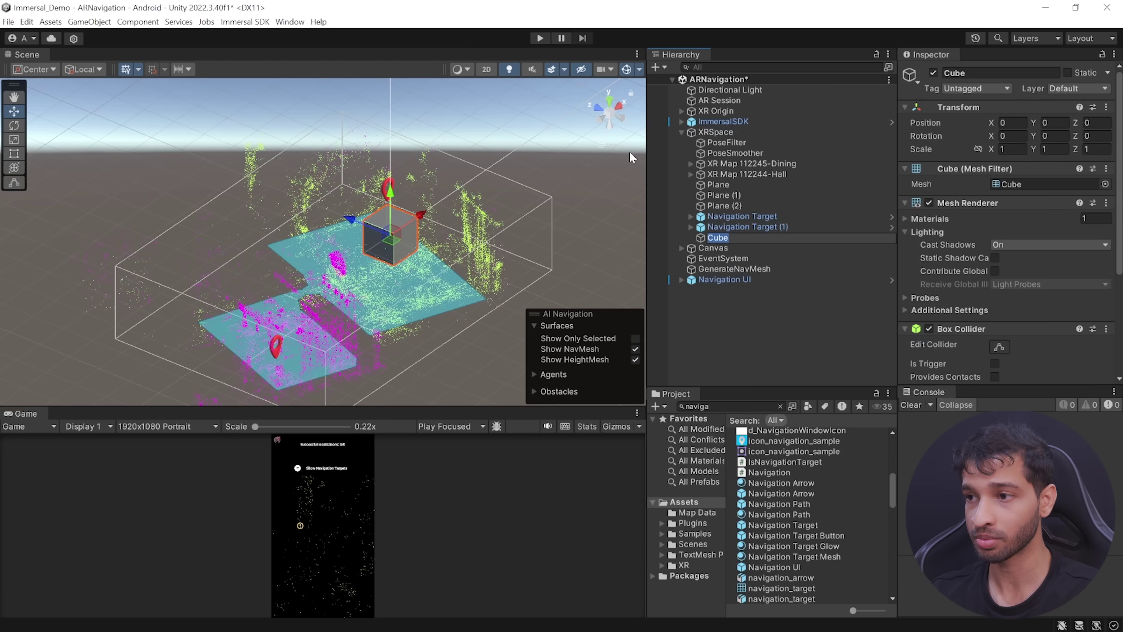
# Step: Shape the cube into a wall between the two floor areas, scaled about 0.19 × 2.14 × 2.32 and rotated about 19.4° around Y
pyautogui.click(606, 99)
pyautogui.press('t')
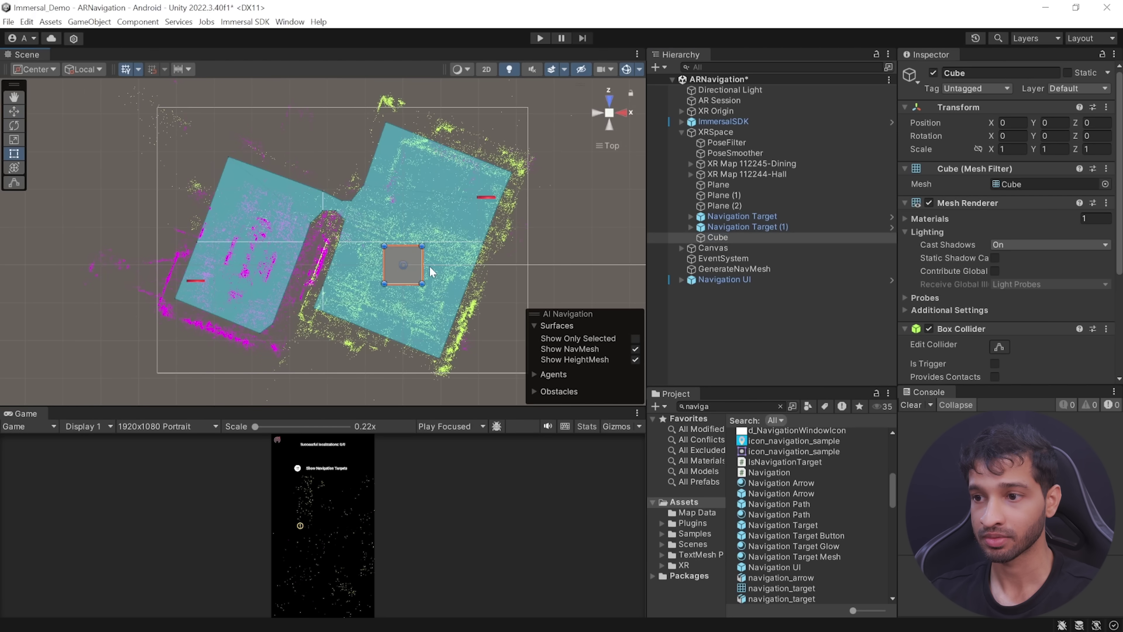
pyautogui.moveTo(414, 264); pyautogui.dragTo(391, 269)
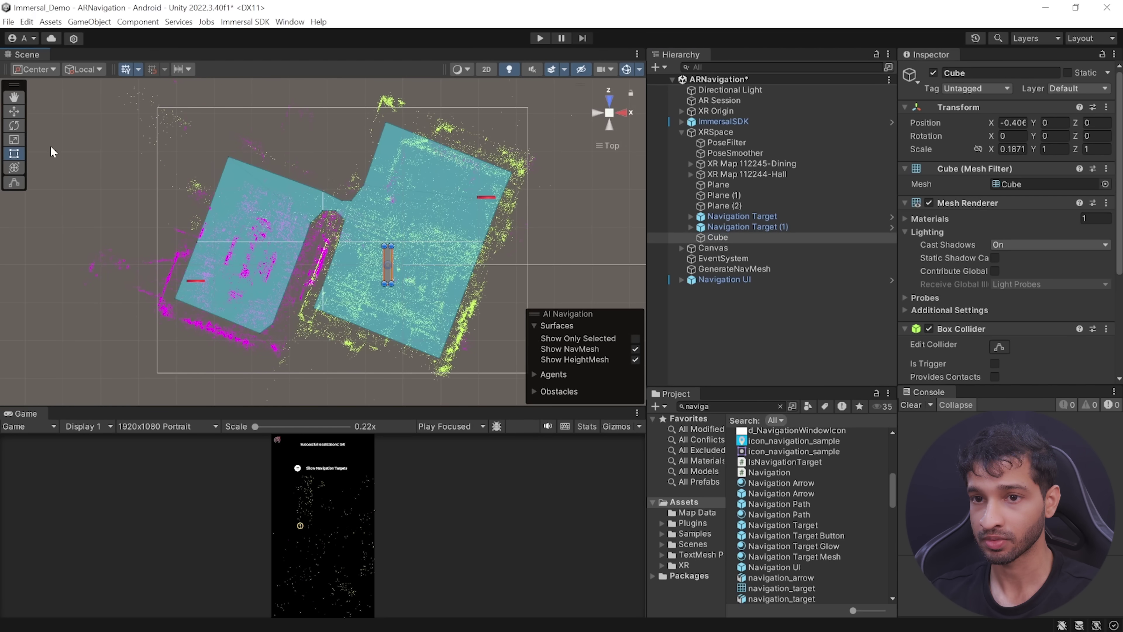
pyautogui.click(14, 111)
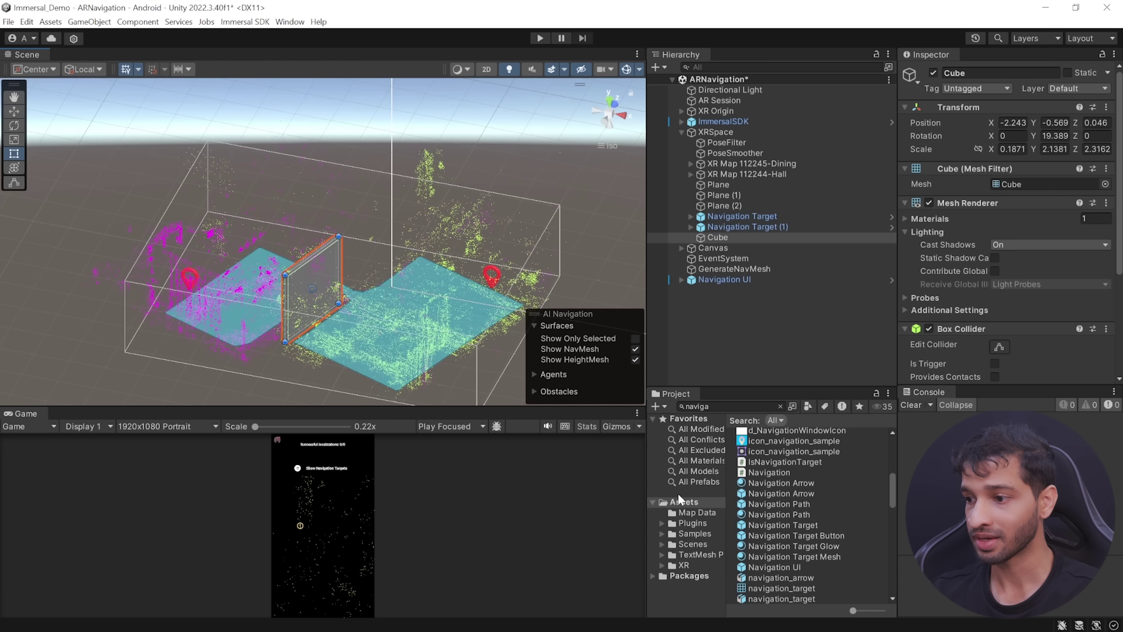
# Step: Clear the project search and create a material named Occlusion in the Assets folder
pyautogui.click(678, 497)
pyautogui.click(780, 407)
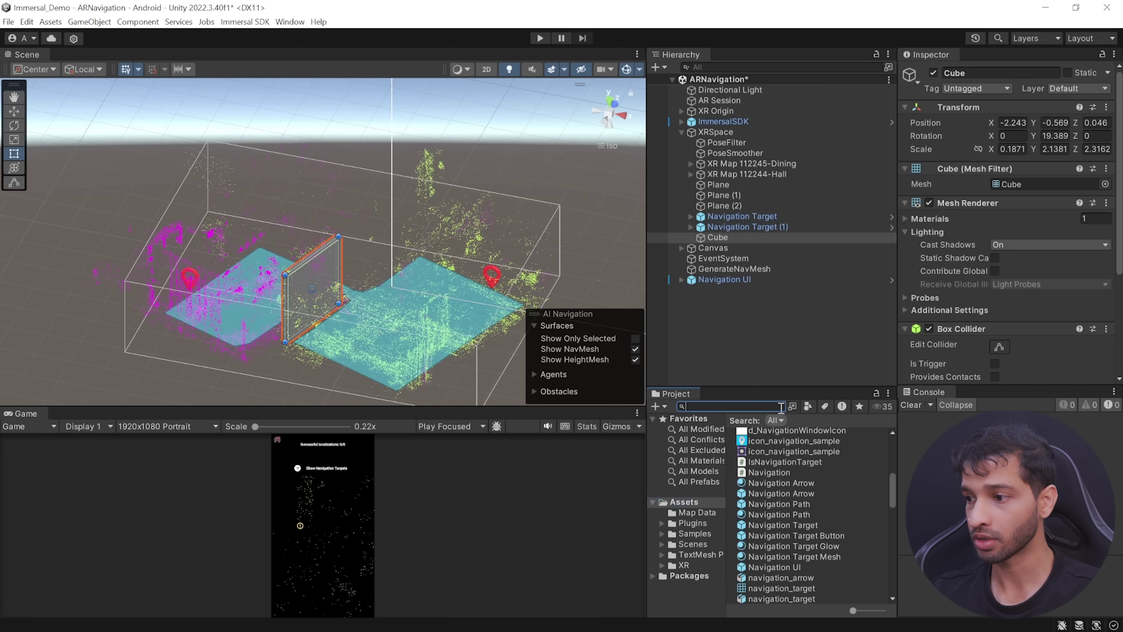
pyautogui.rightClick(774, 617)
pyautogui.moveTo(861, 207)
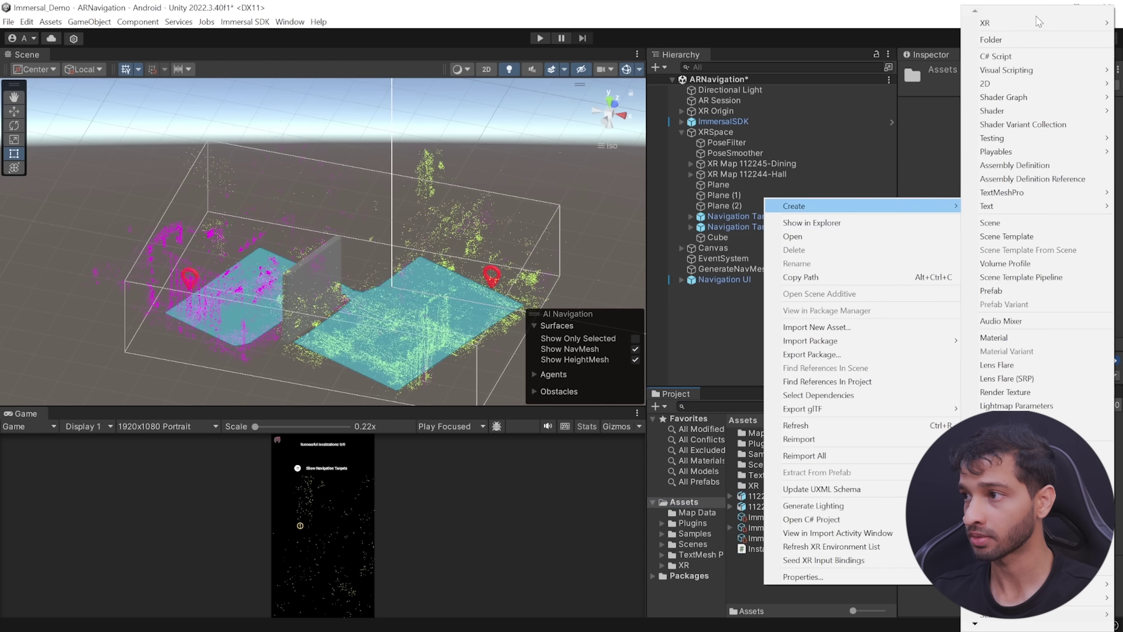
pyautogui.click(1002, 336)
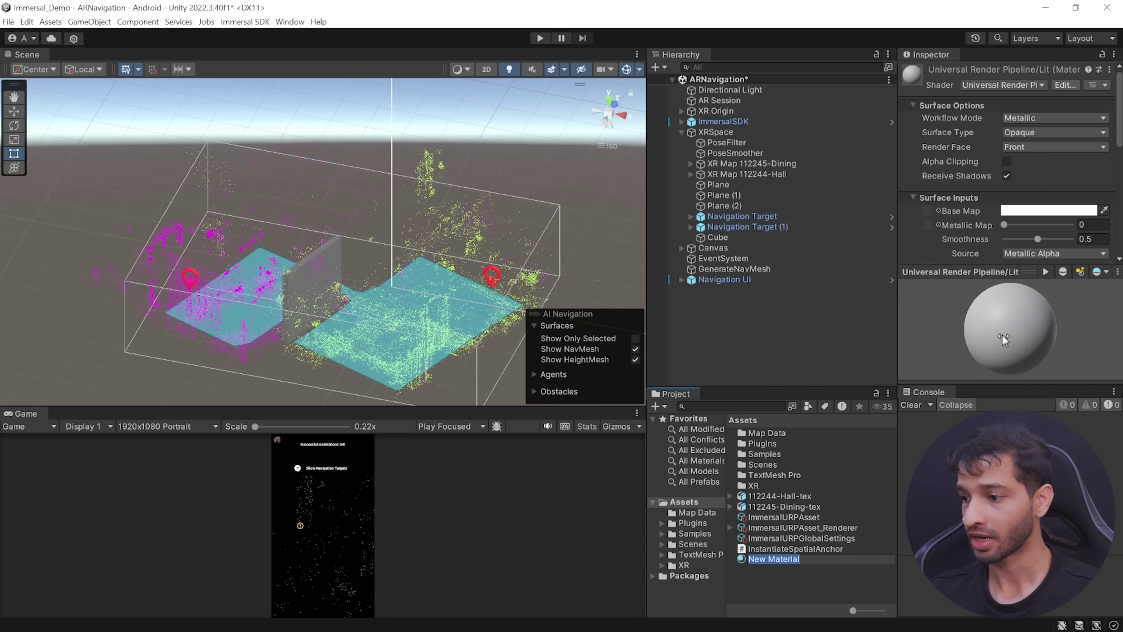
pyautogui.write('Occlusion')
pyautogui.press('Return')
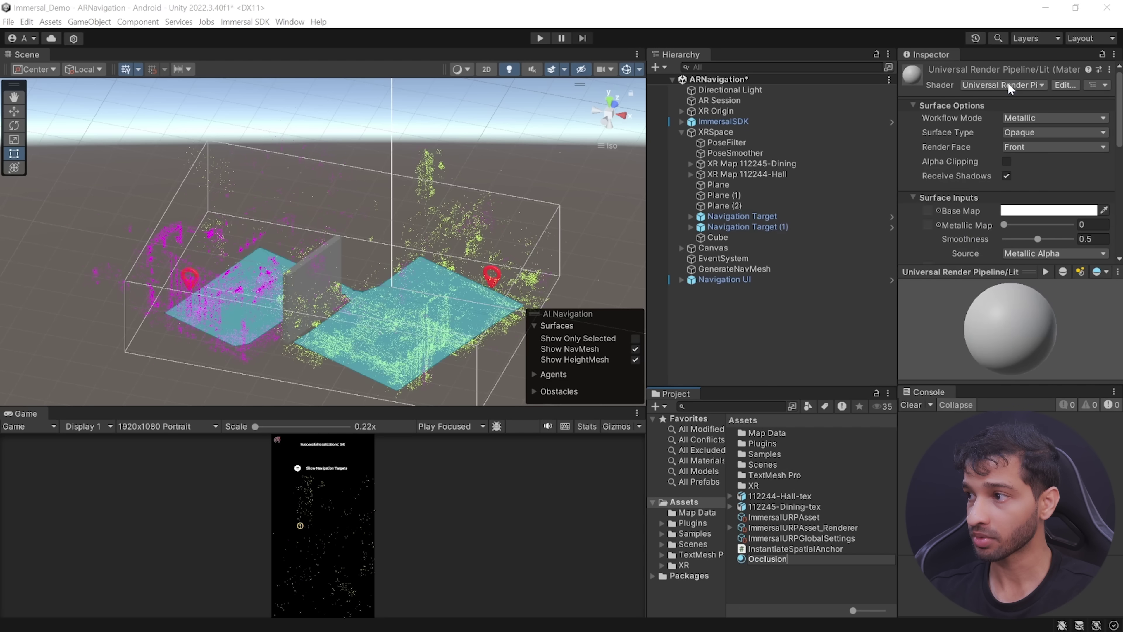
# Step: Set the Occlusion material's shader to VR/SpatialMapping/Occlusion and apply the material to the Cube
pyautogui.click(1003, 84)
pyautogui.write('occl')
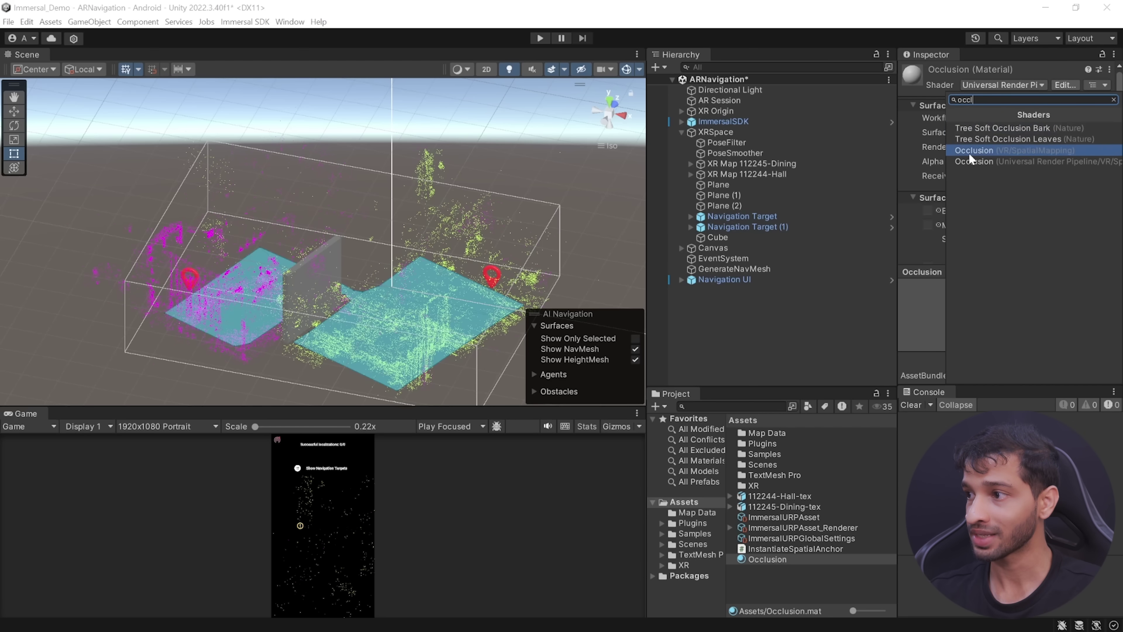
pyautogui.click(1017, 151)
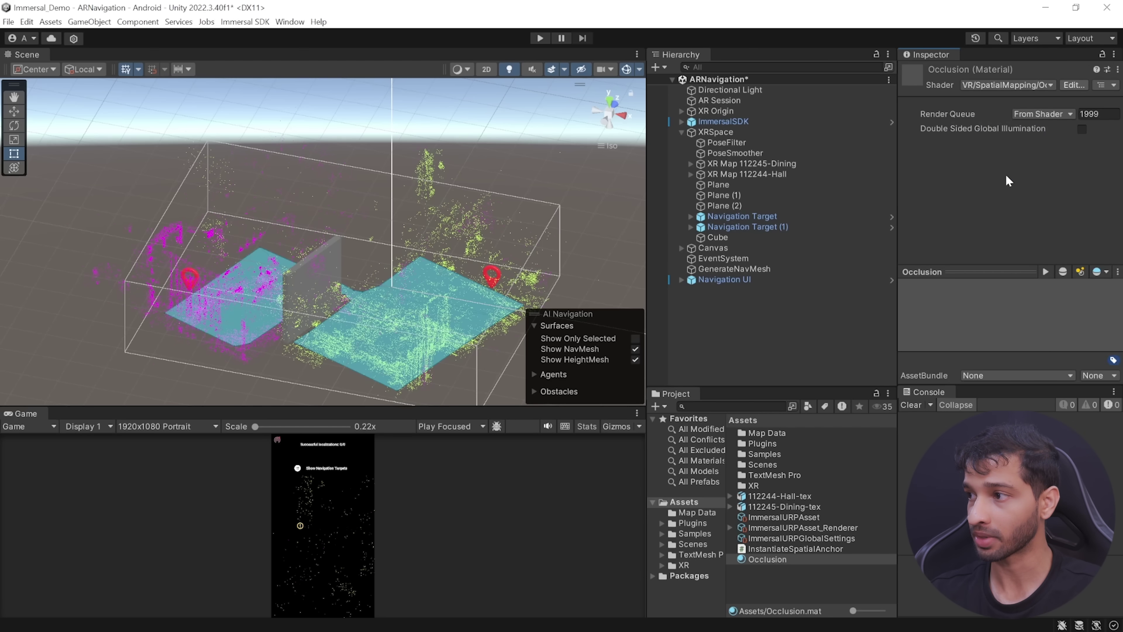
pyautogui.moveTo(769, 562); pyautogui.dragTo(721, 235)
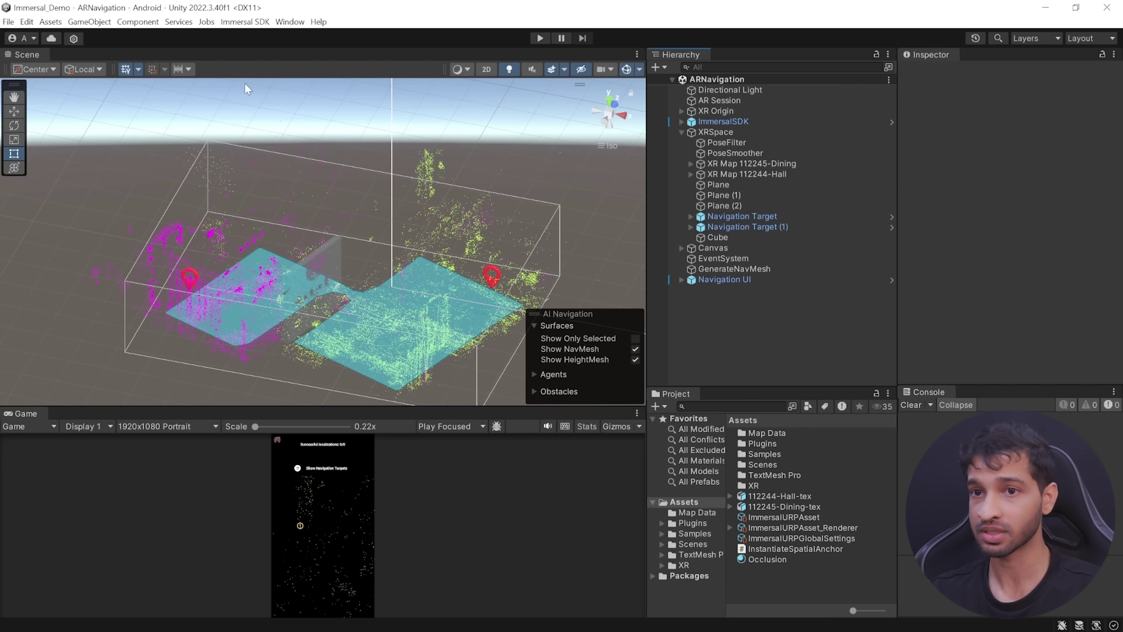
# Step: Build and run the ARNavigation scene for Android from the build settings
pyautogui.click(10, 22)
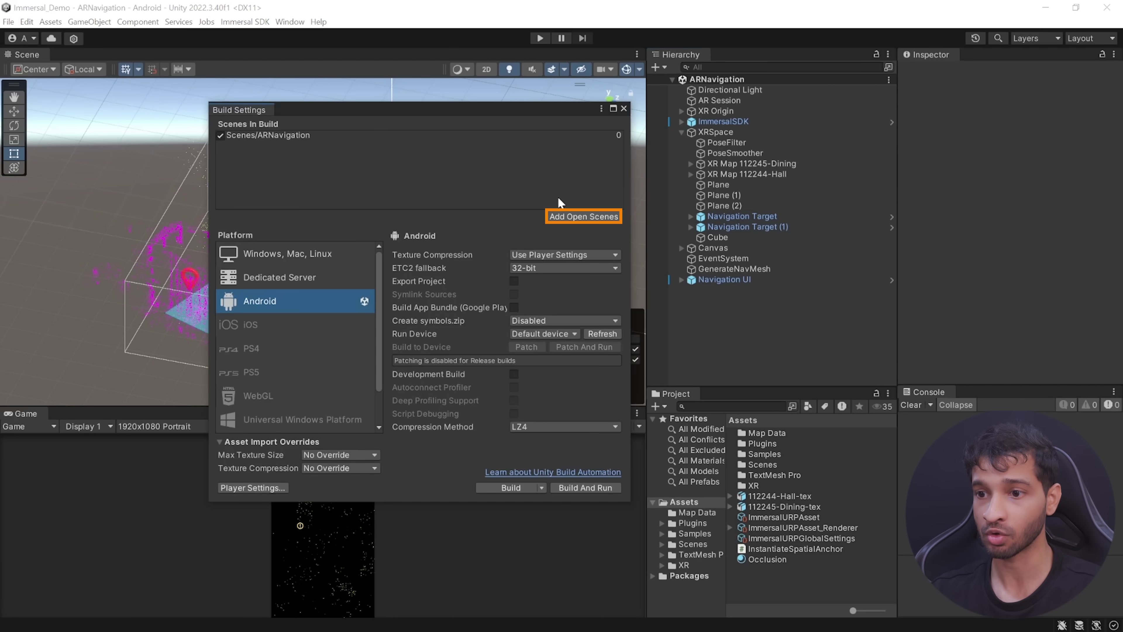
pyautogui.click(611, 496)
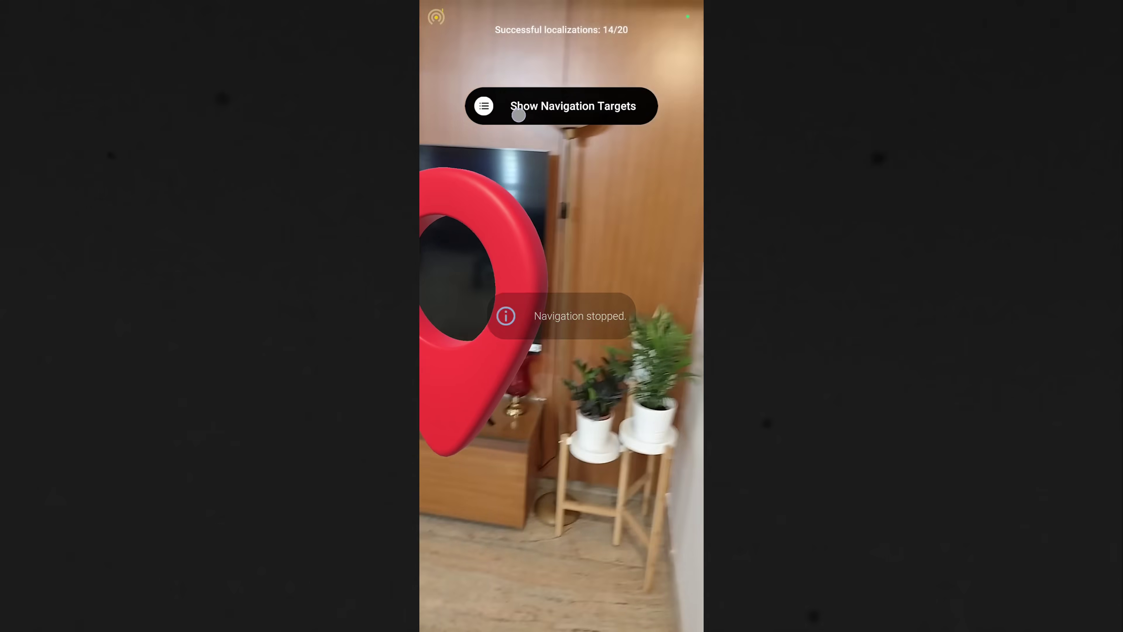
# Step: Start navigation to a target from the navigation targets list in the AR app on the phone
pyautogui.click(514, 106)
pyautogui.click(509, 158)
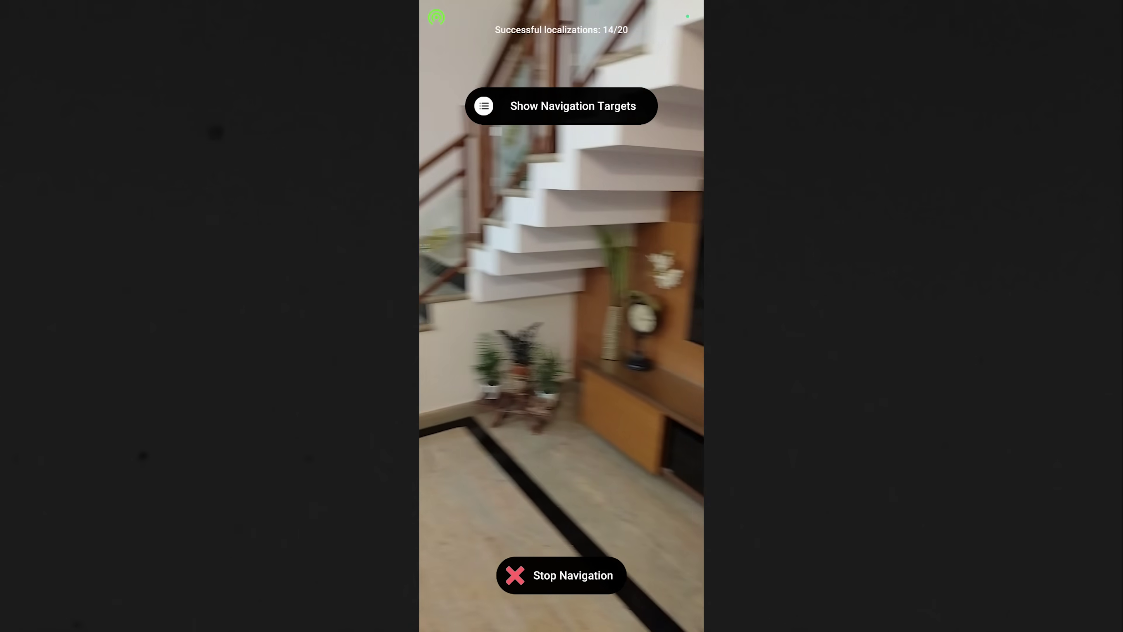